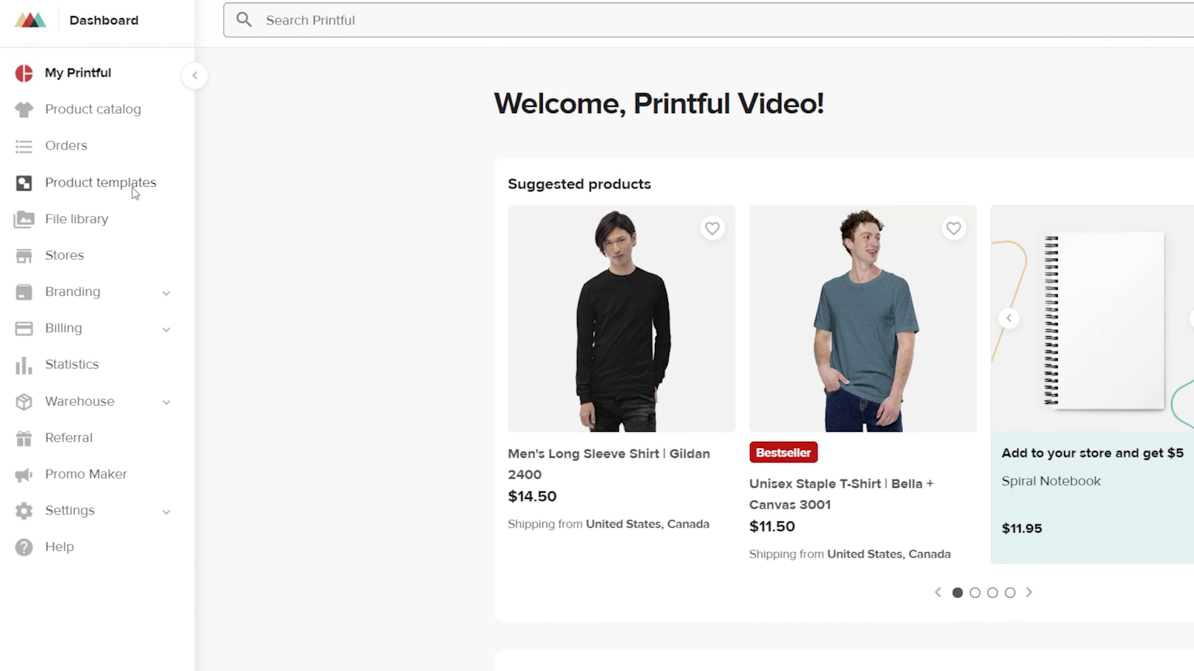
# - From Product templates, create a new template using the Comfort Colors 1717 tee under Men's clothing > All shirts
pyautogui.click(134, 193)
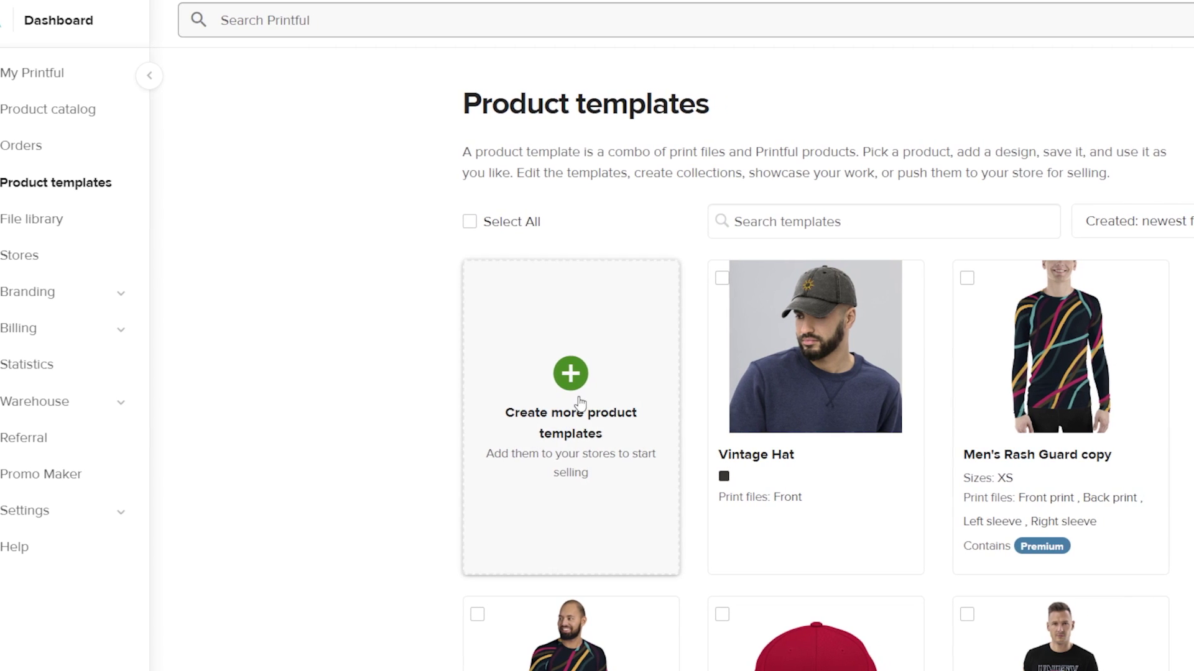
pyautogui.click(580, 402)
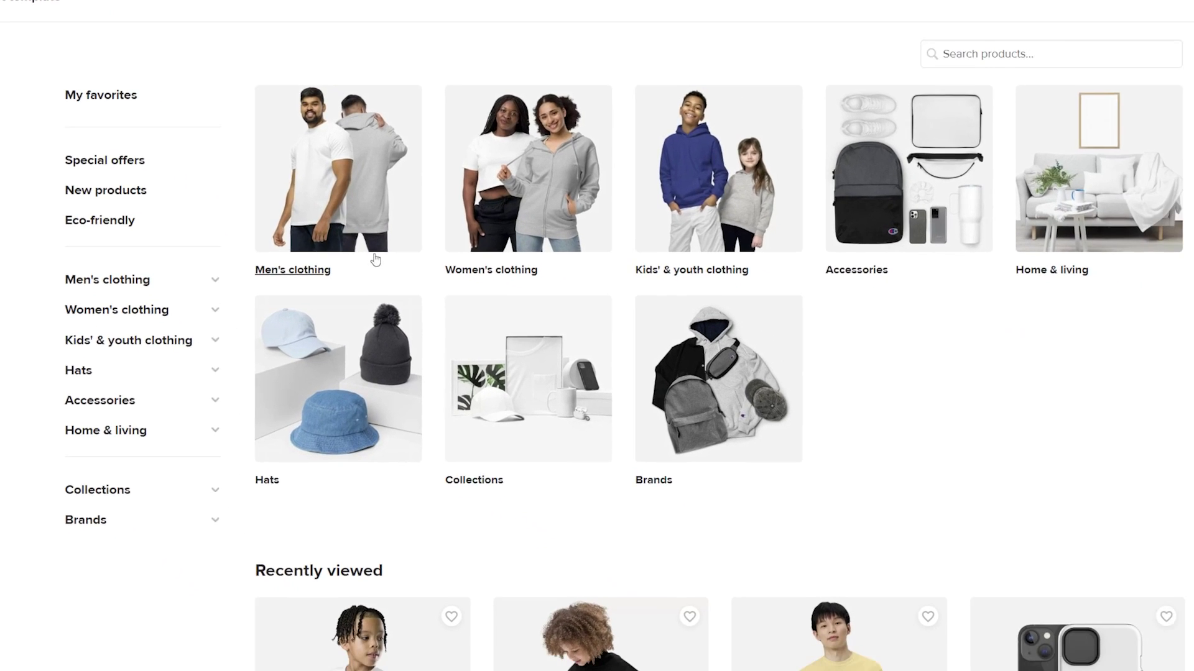
pyautogui.click(368, 234)
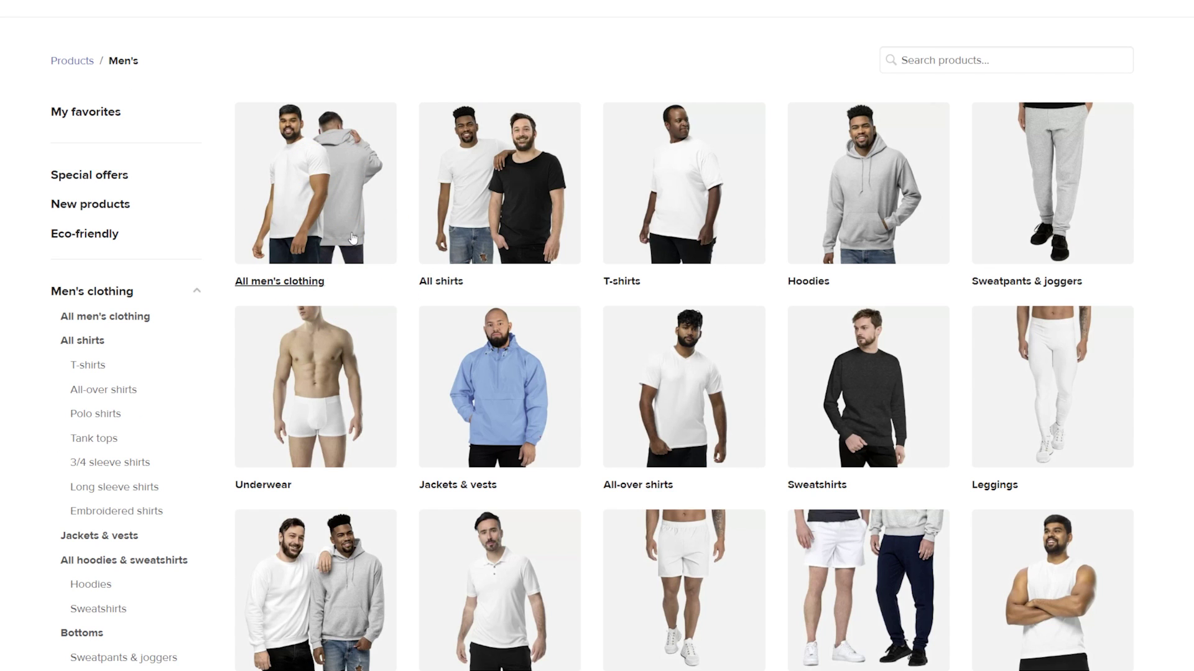
pyautogui.click(516, 238)
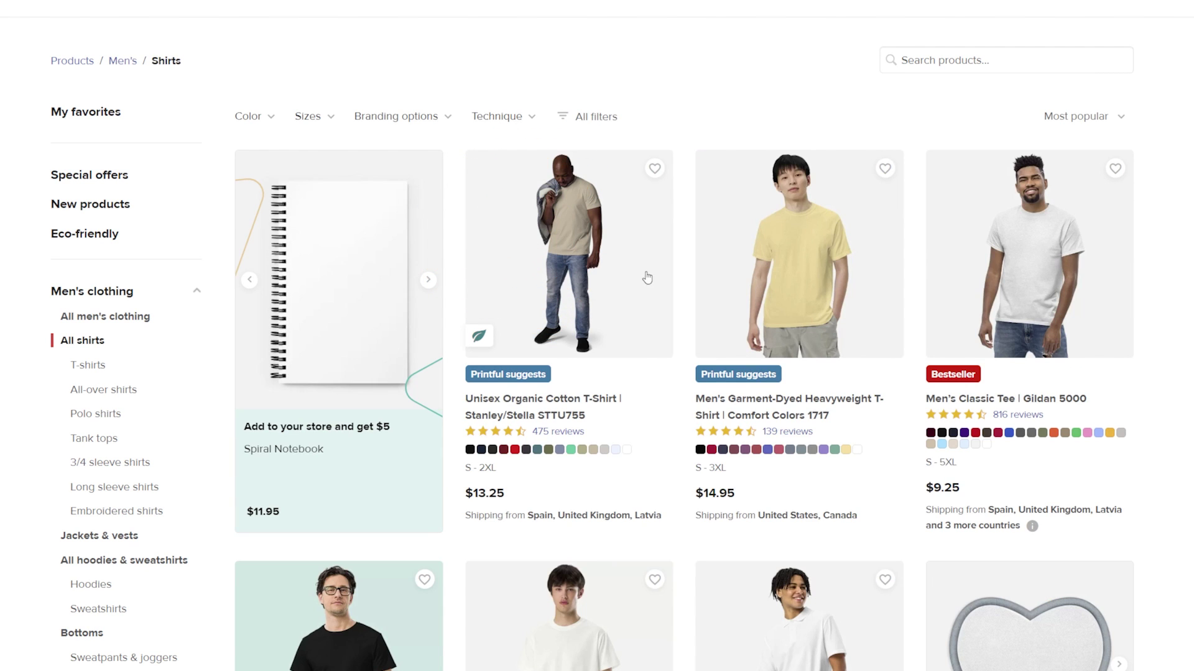
pyautogui.click(802, 270)
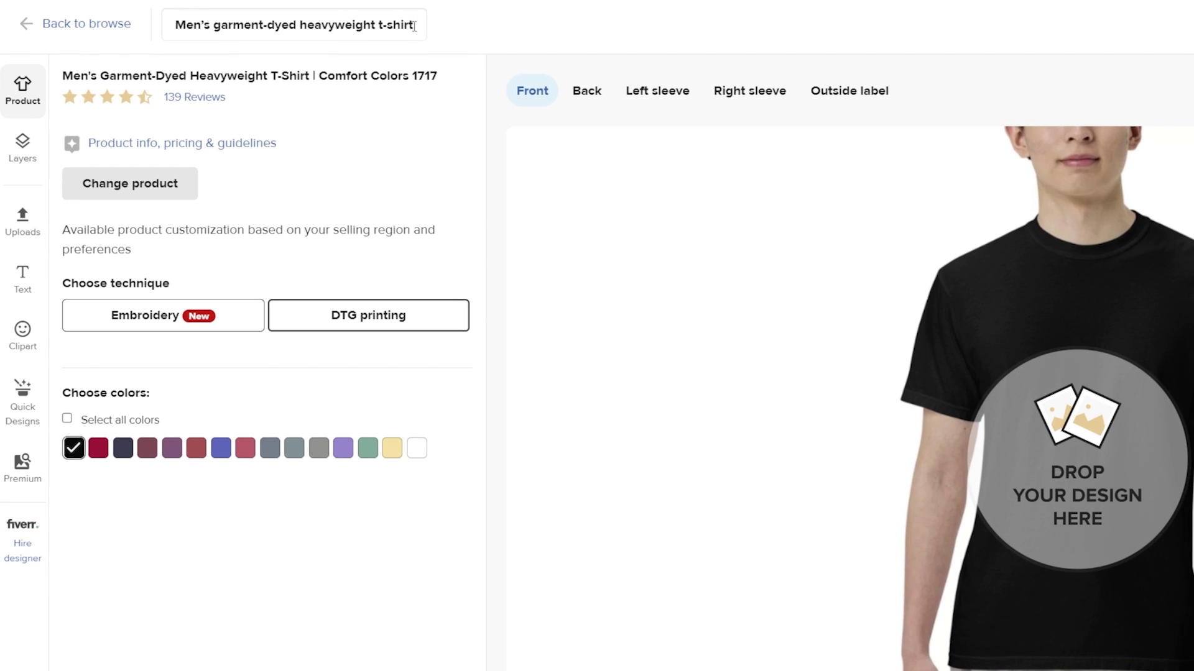
# - Replace the title with 'Summer t-shirt', browse the video tutorials, and return to product settings
pyautogui.moveTo(409, 30); pyautogui.dragTo(174, 24)
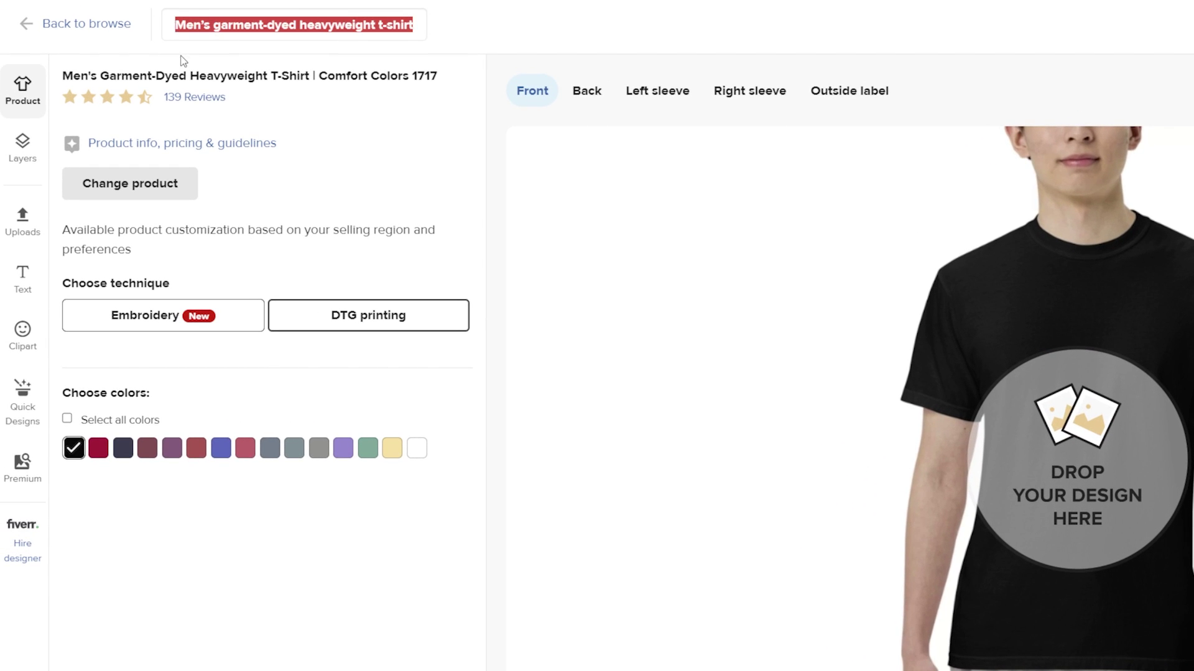
pyautogui.write('Summer t-')
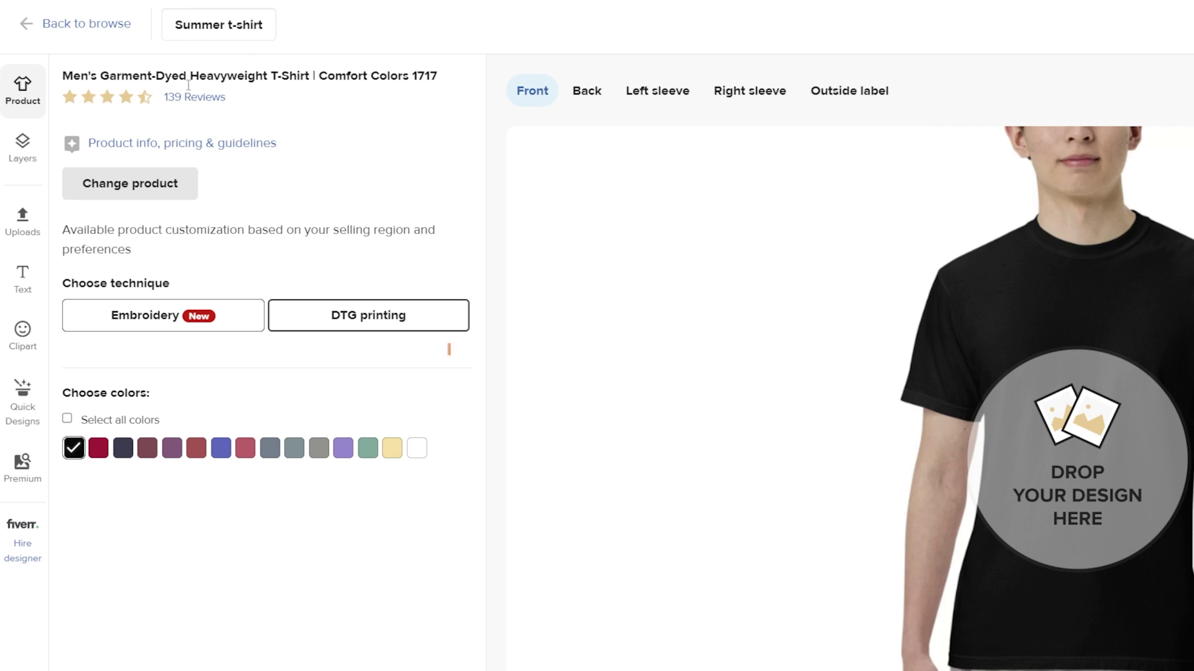
pyautogui.press('Return')
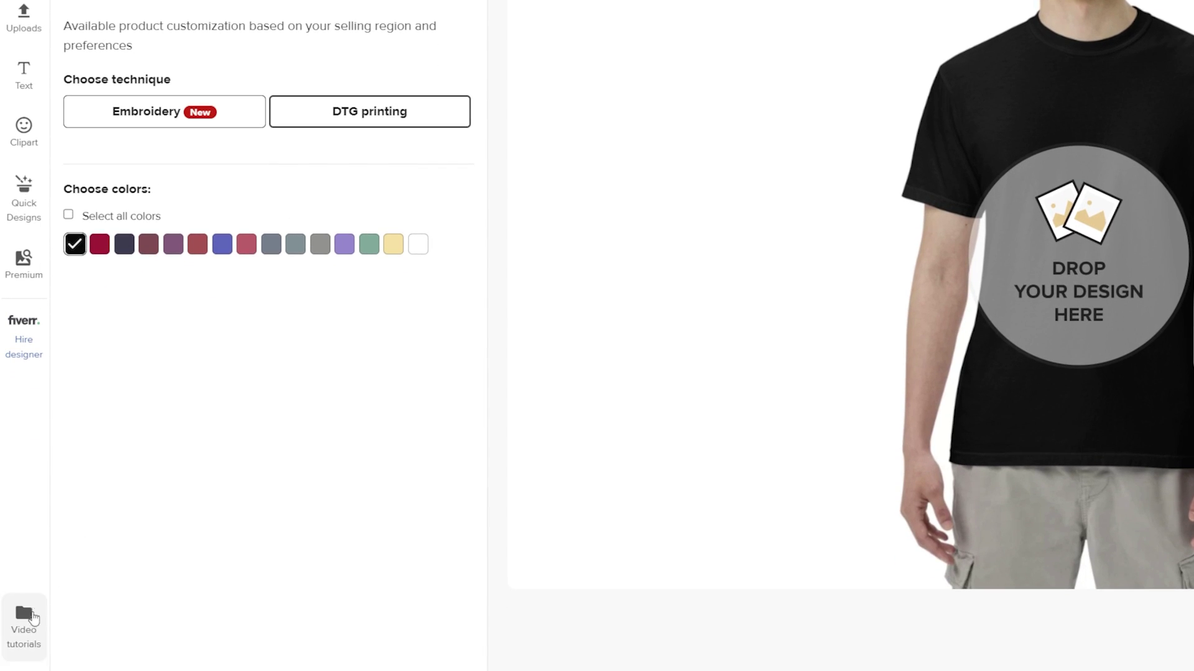
pyautogui.click(25, 643)
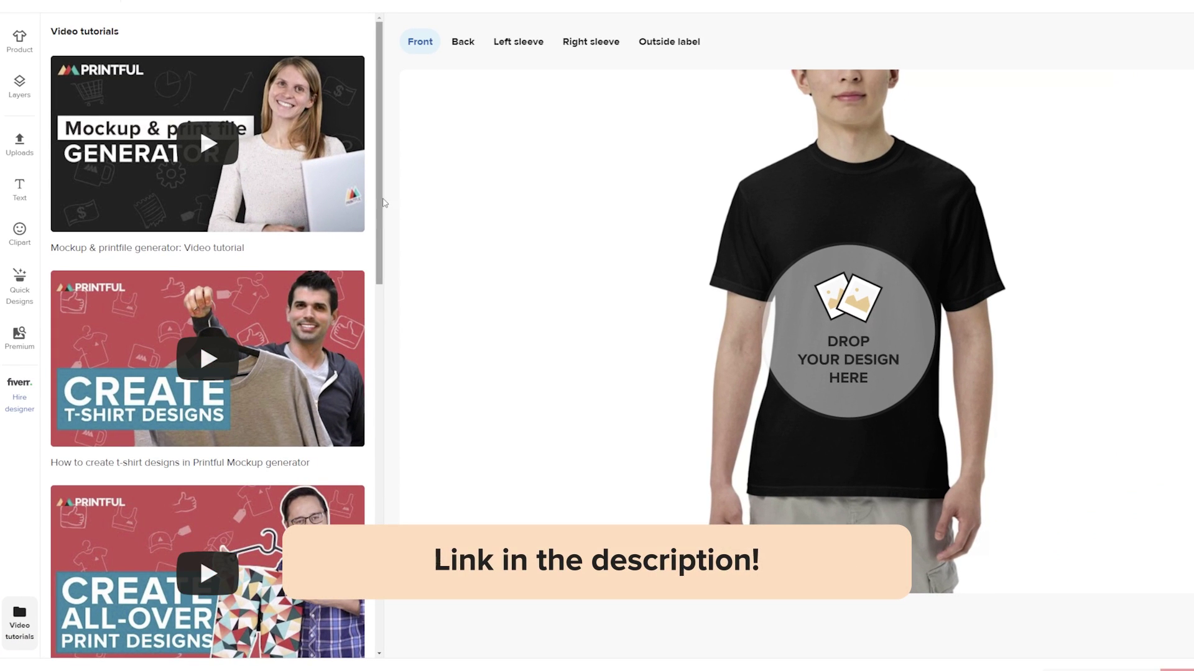
pyautogui.moveTo(381, 216); pyautogui.dragTo(381, 470)
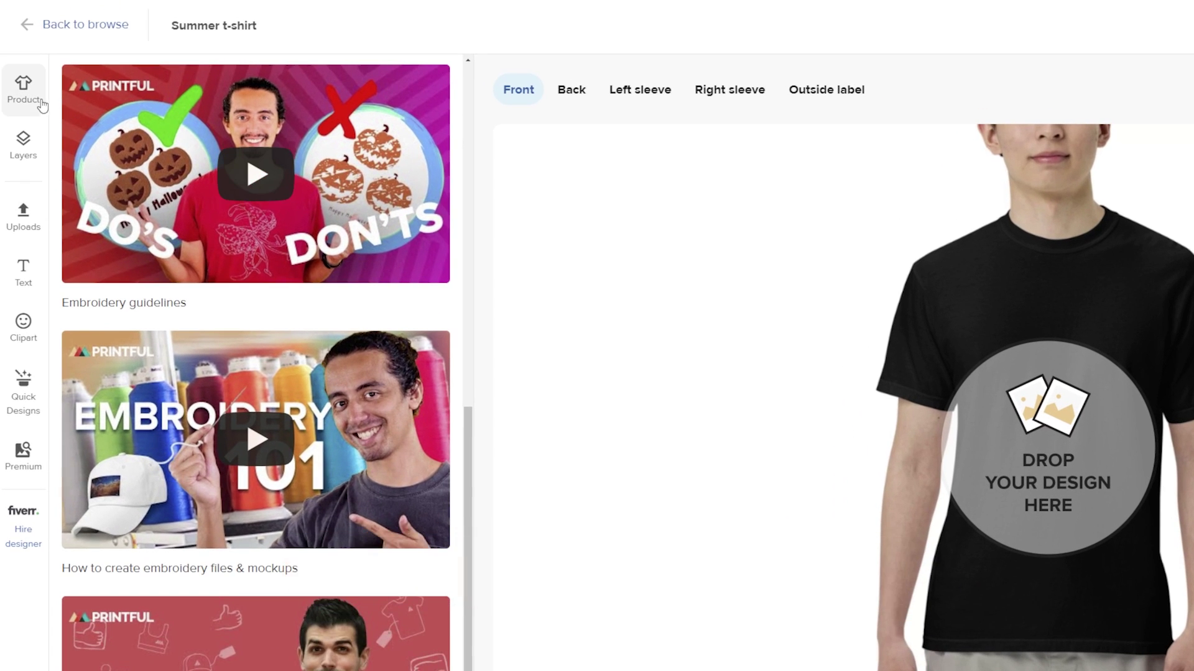
pyautogui.click(38, 104)
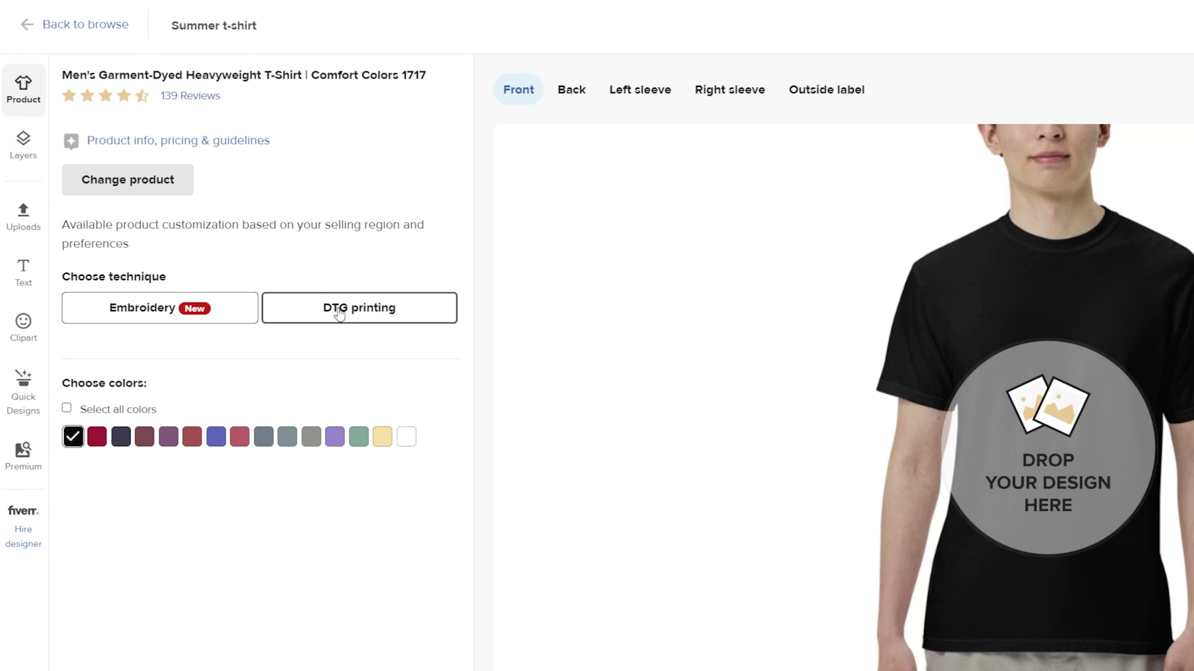
# - Switch the technique to DTG printing and make red the only shirt colour instead of black
pyautogui.click(339, 314)
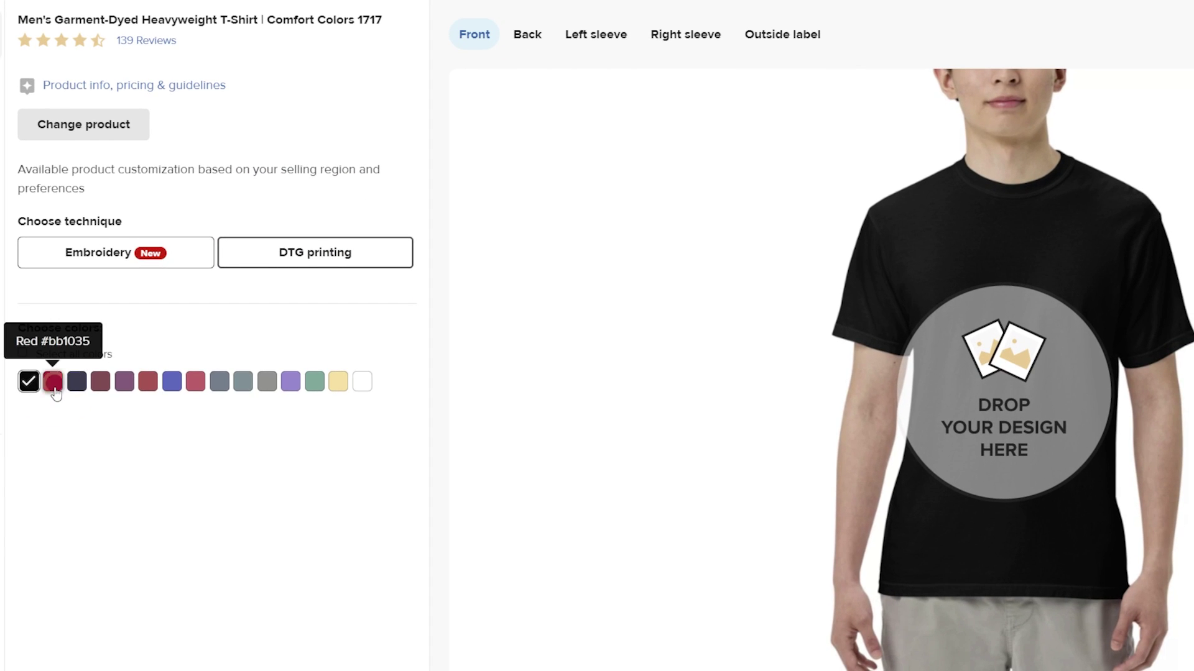
pyautogui.click(53, 384)
pyautogui.click(29, 384)
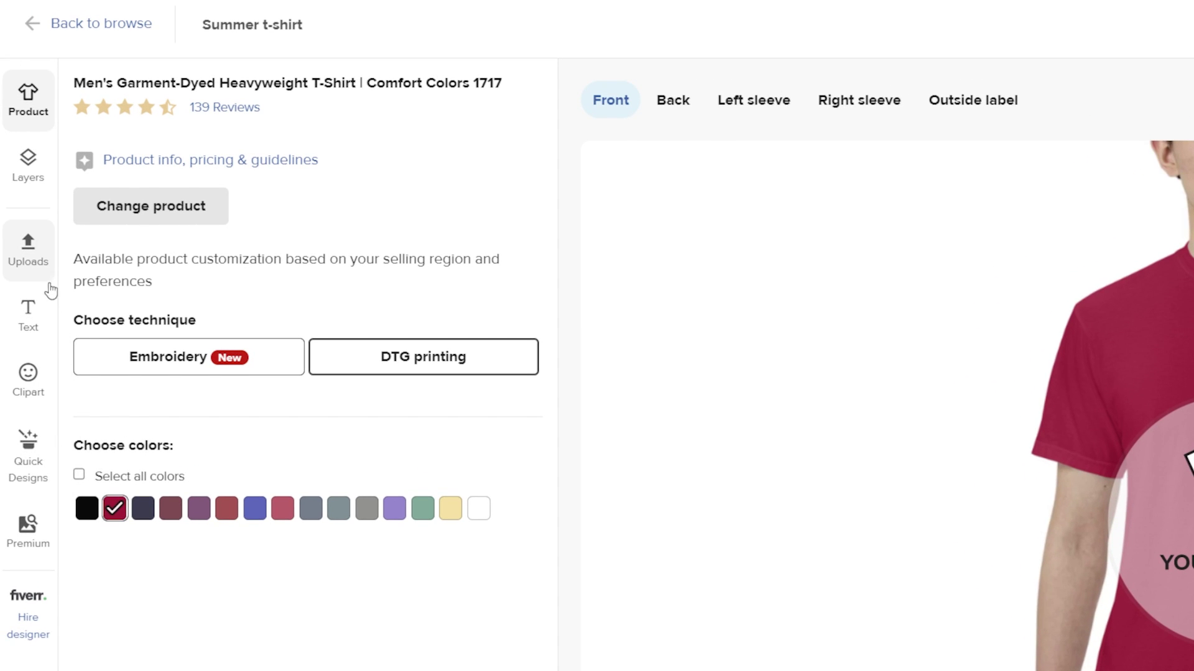
# - Browse the text presets and clipart, then bring up the ready-made quick designs
pyautogui.click(29, 317)
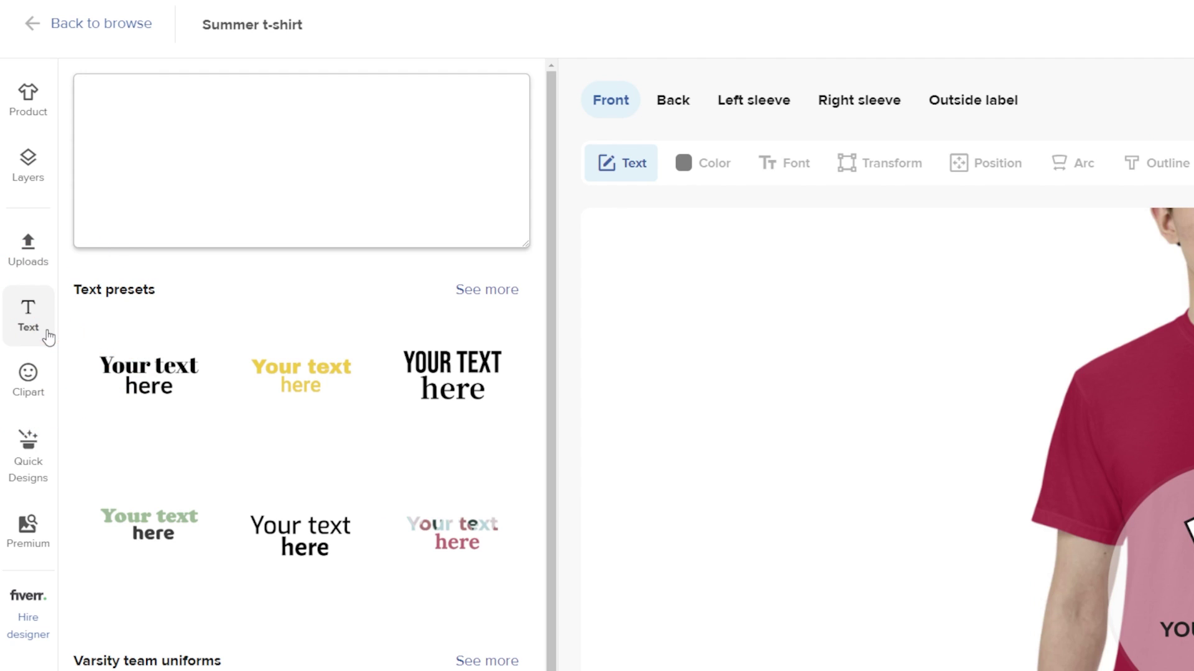
pyautogui.click(28, 381)
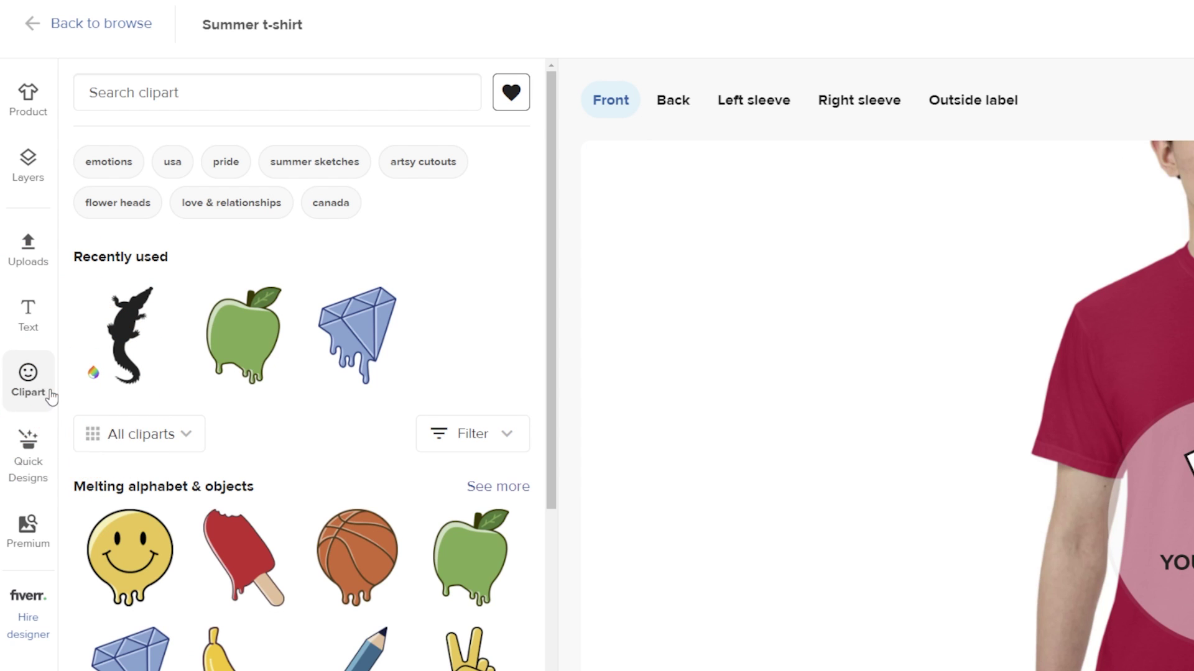
pyautogui.click(47, 485)
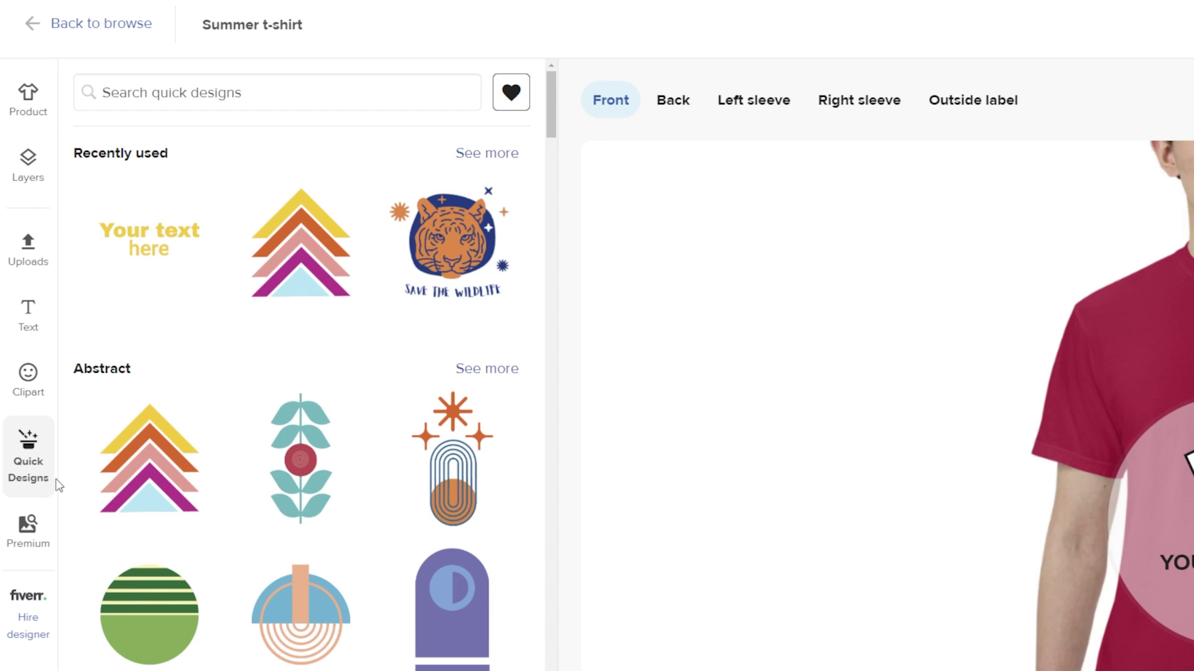
# - Place the Abstract chevron quick design, delete its bottom Angle 2 layer, and select the whole group
pyautogui.click(159, 483)
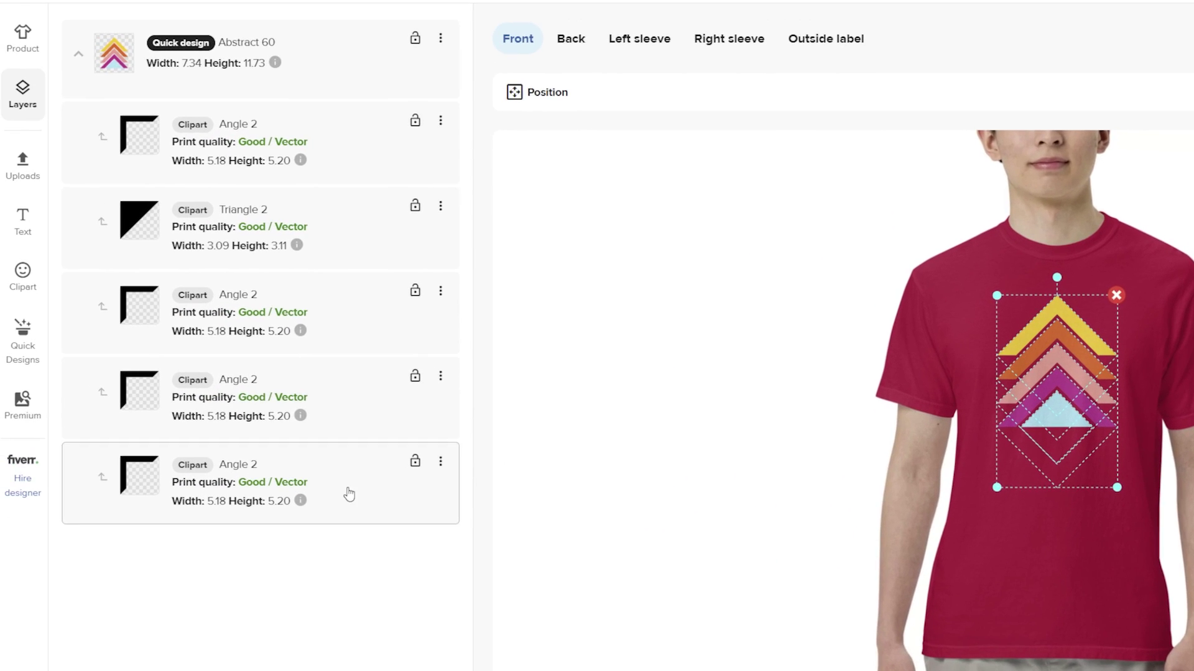
pyautogui.click(347, 493)
pyautogui.click(442, 464)
pyautogui.click(413, 526)
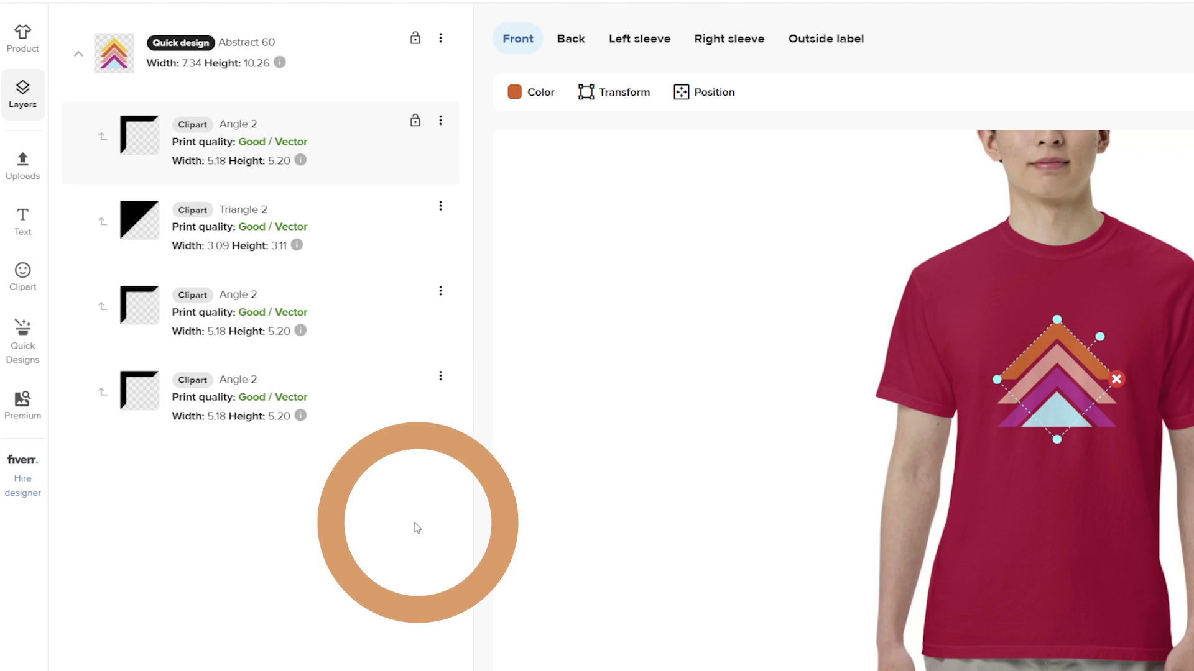
pyautogui.click(335, 84)
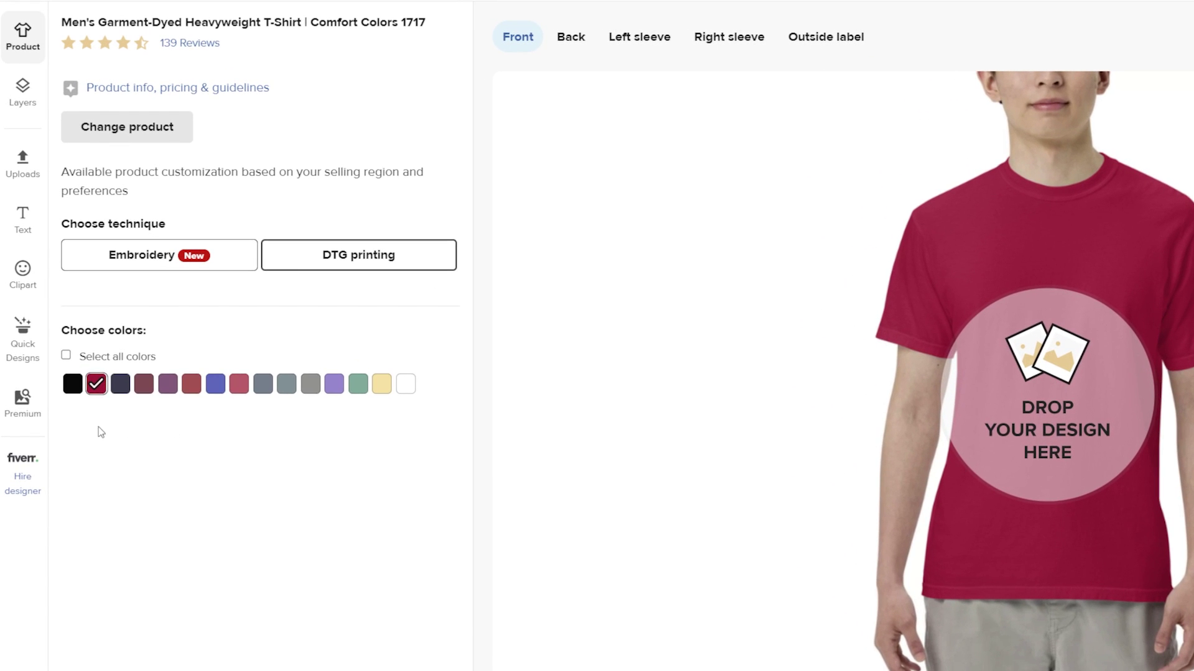
pyautogui.click(26, 410)
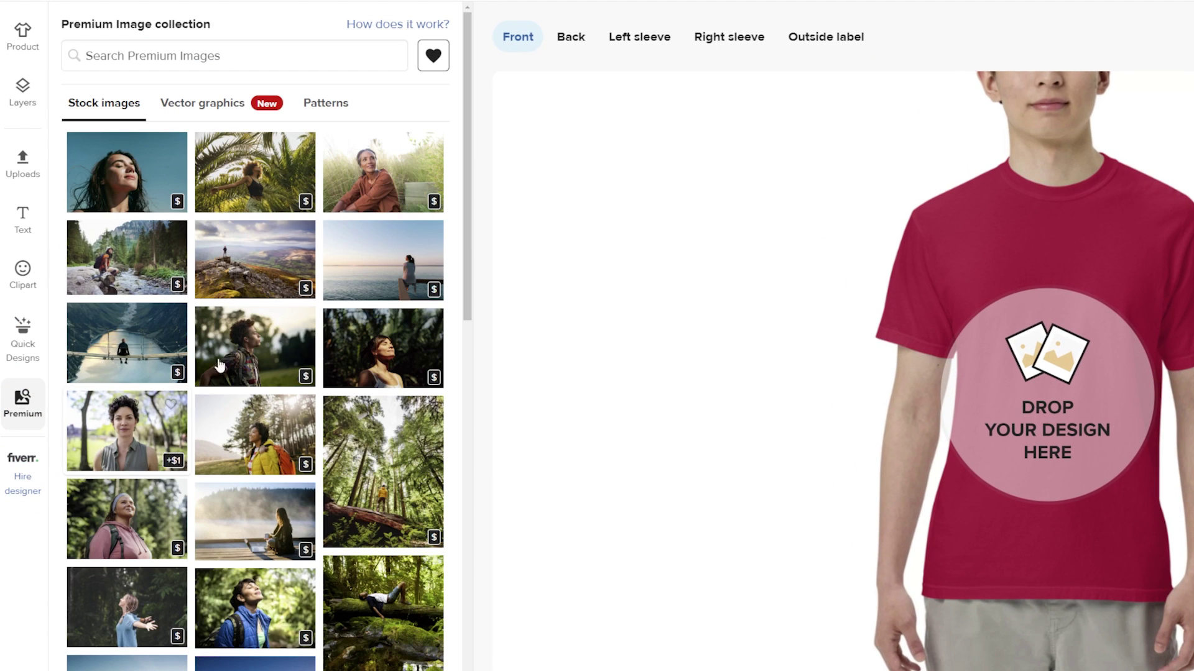
pyautogui.moveTo(472, 182)
pyautogui.mouseDown()
pyautogui.moveTo(464, 375)
pyautogui.moveTo(478, 173)
pyautogui.mouseUp()
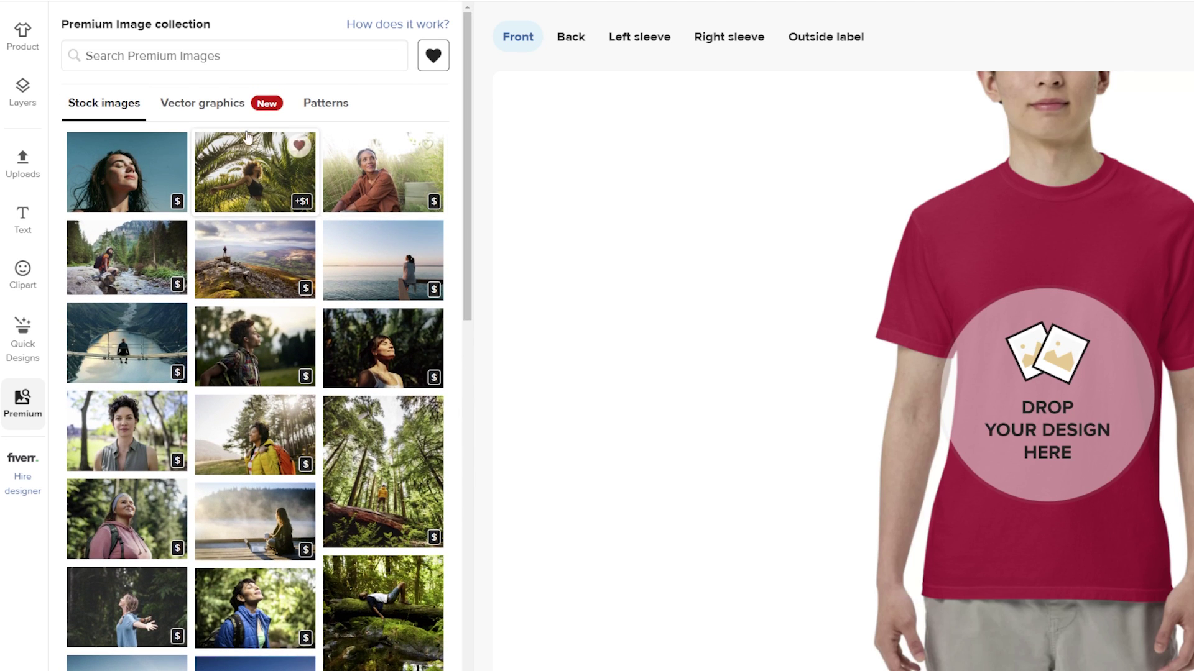
pyautogui.click(221, 114)
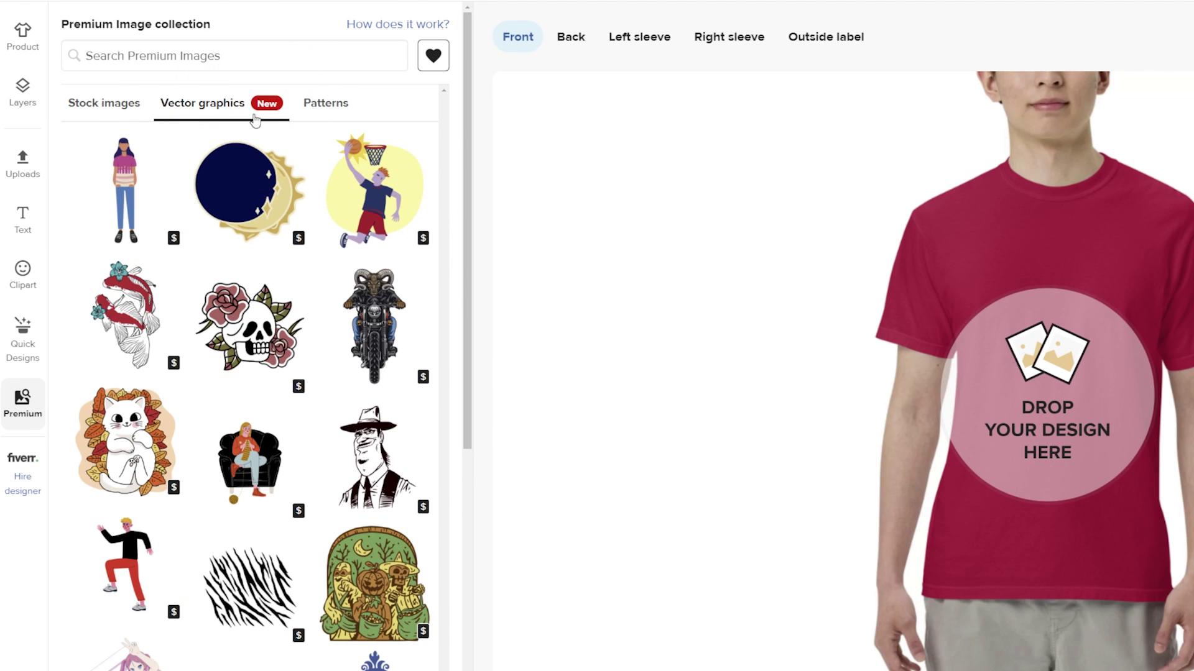
pyautogui.click(318, 117)
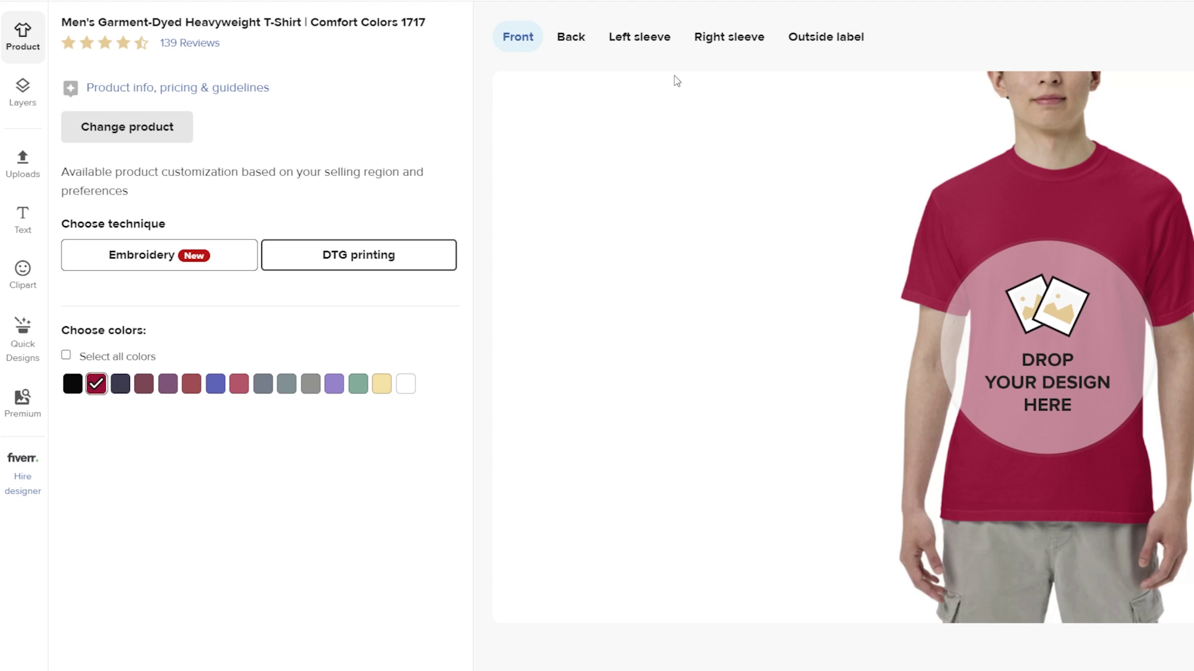
# - From the store's file library, place the smiley embroidery_large_center.png on the shirt front
pyautogui.click(22, 166)
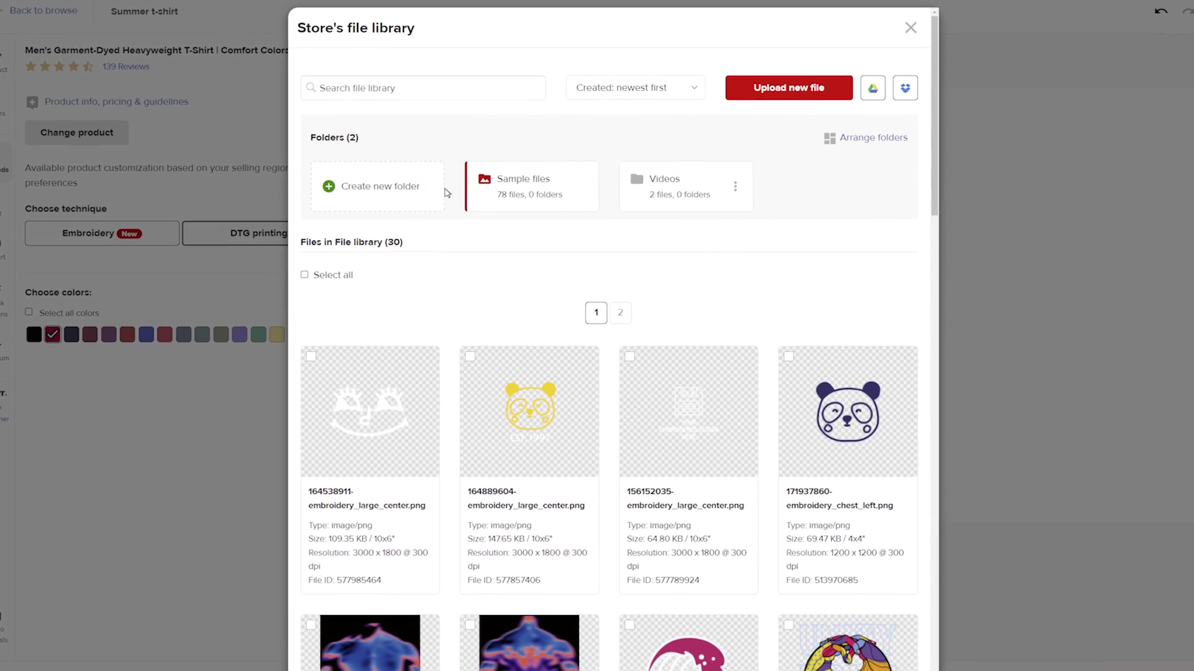
pyautogui.click(510, 199)
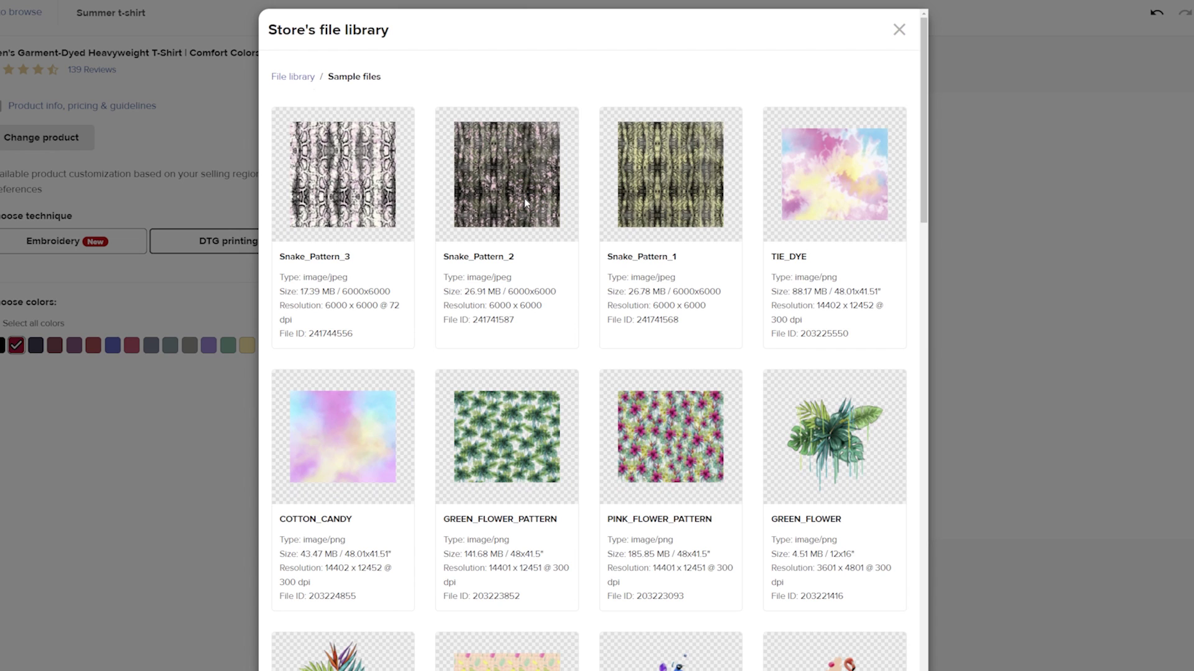
pyautogui.click(298, 80)
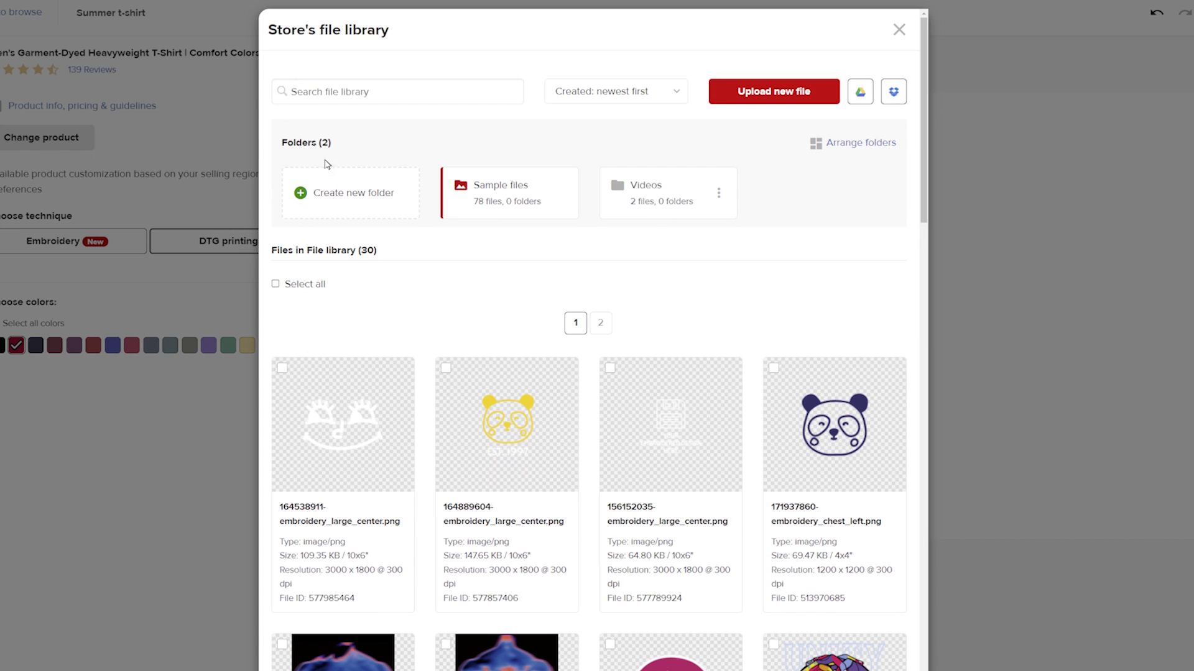
pyautogui.click(399, 373)
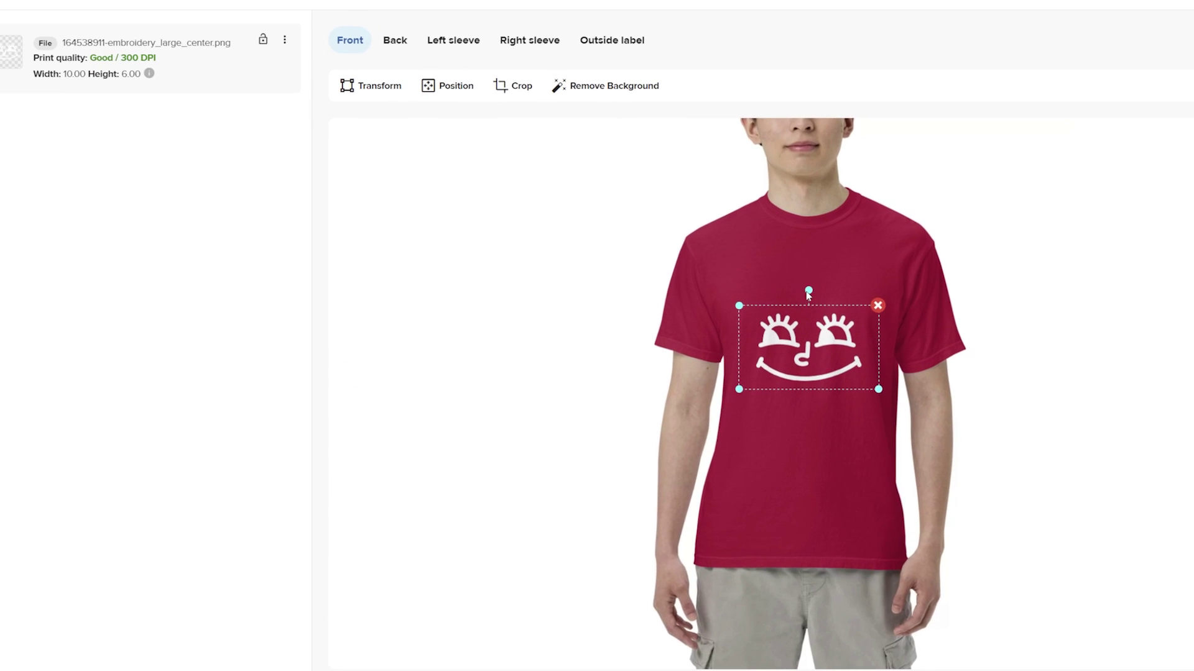
# - Straighten the smiley, shrink it to a small chest design and move it higher
pyautogui.moveTo(822, 282); pyautogui.dragTo(736, 337)
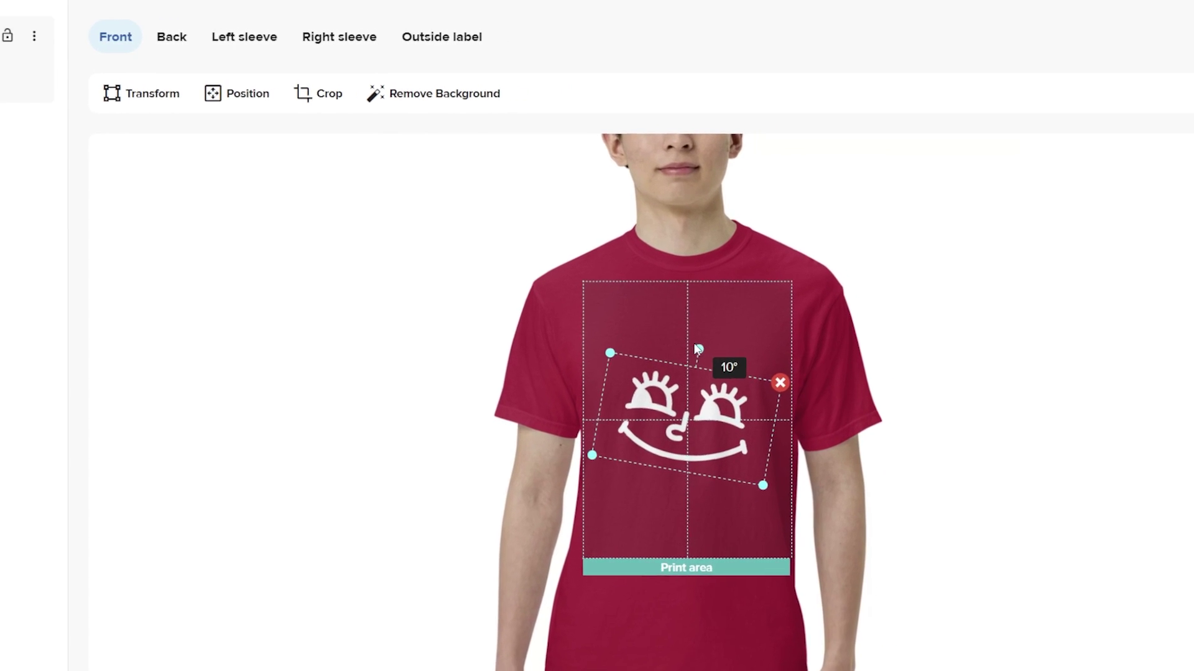
pyautogui.moveTo(736, 337); pyautogui.dragTo(652, 361)
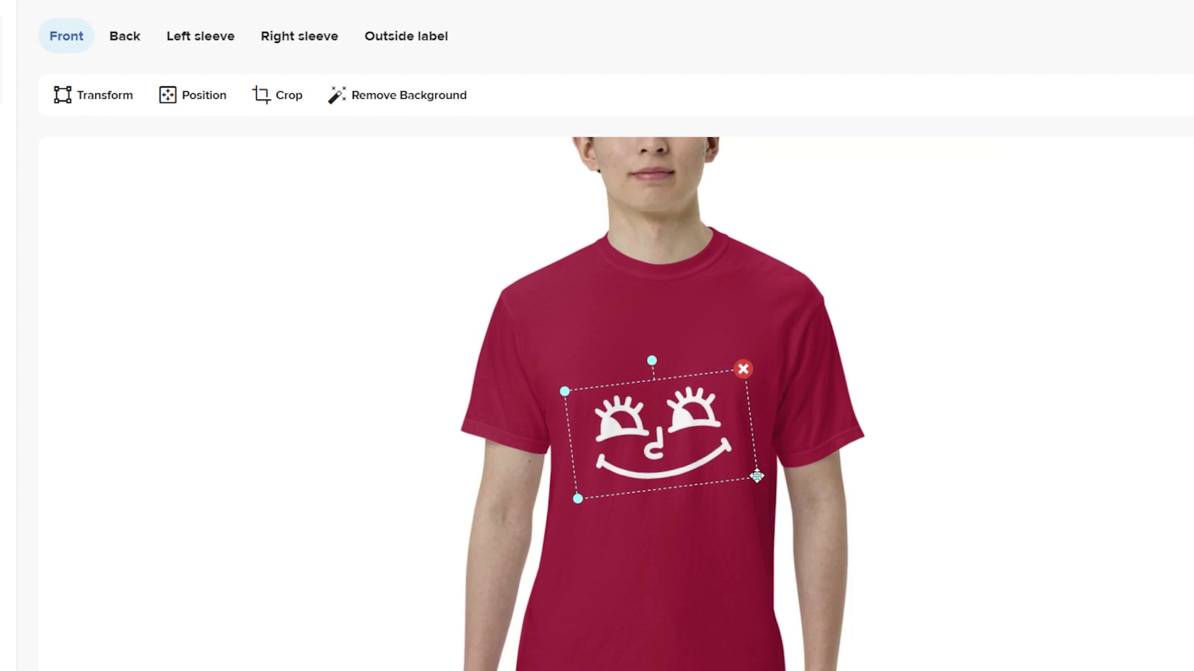
pyautogui.moveTo(756, 477); pyautogui.dragTo(735, 452)
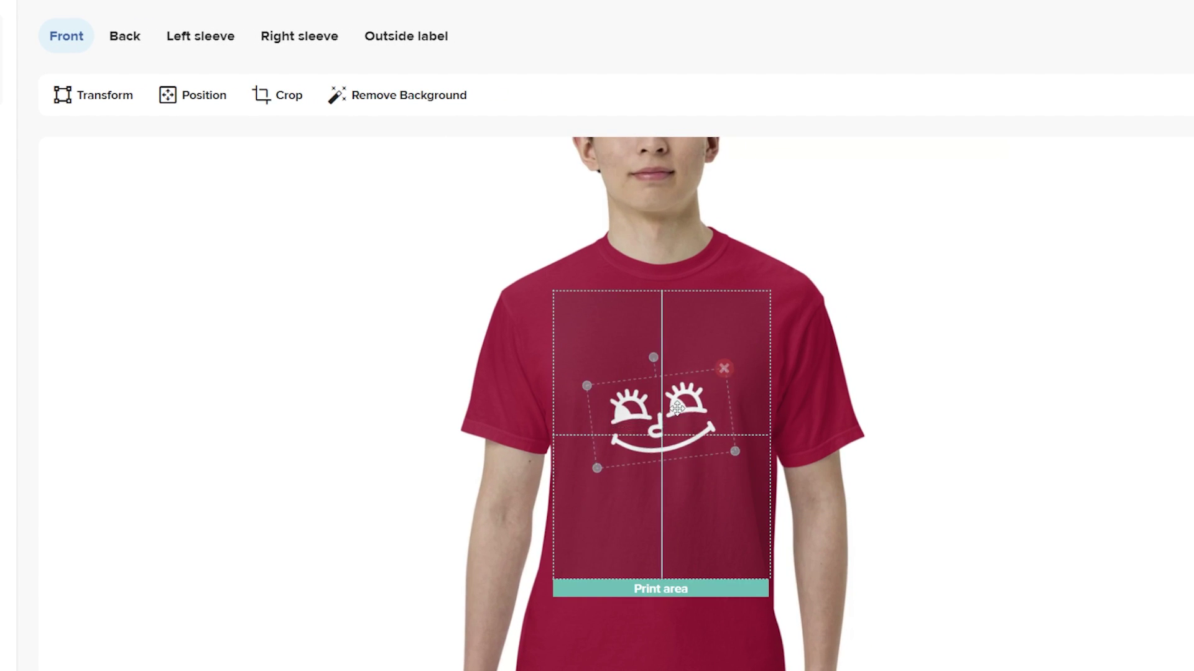
pyautogui.moveTo(677, 406); pyautogui.dragTo(672, 386)
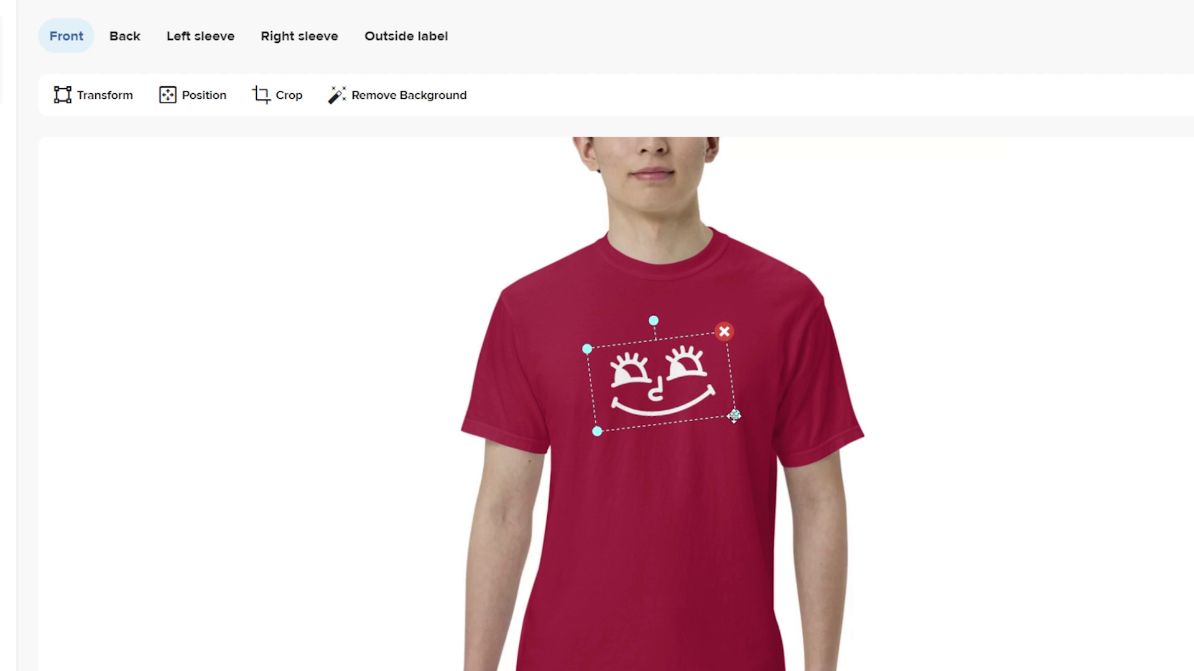
pyautogui.moveTo(734, 417); pyautogui.dragTo(1086, 525)
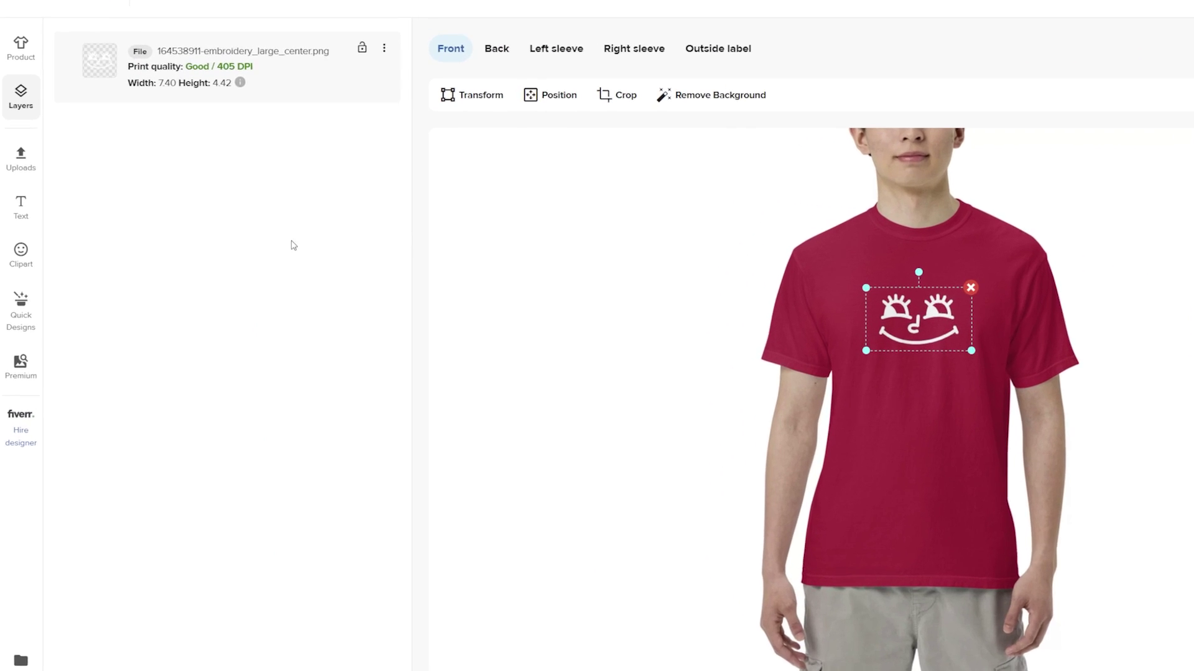
# - Add 'Summer vibes' text in yellow, narrow its box to fit, and try a floral fill
pyautogui.click(34, 221)
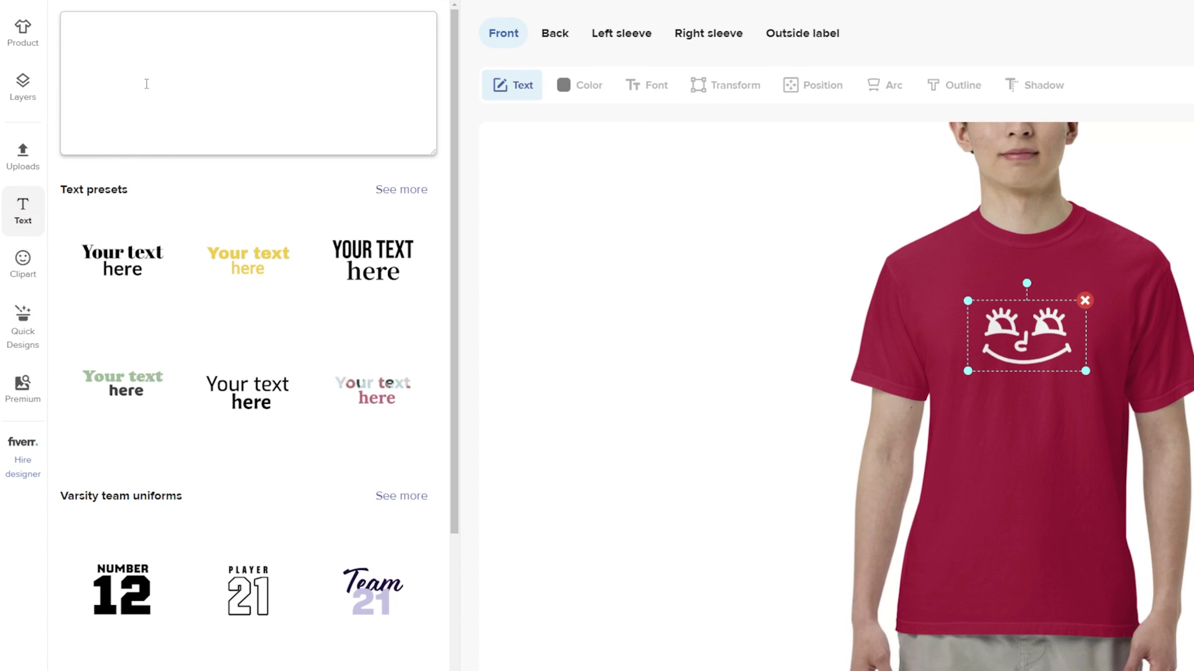
pyautogui.write('Summer bl')
pyautogui.press('BackSpace')
pyautogui.press('BackSpace')
pyautogui.write('vibes')
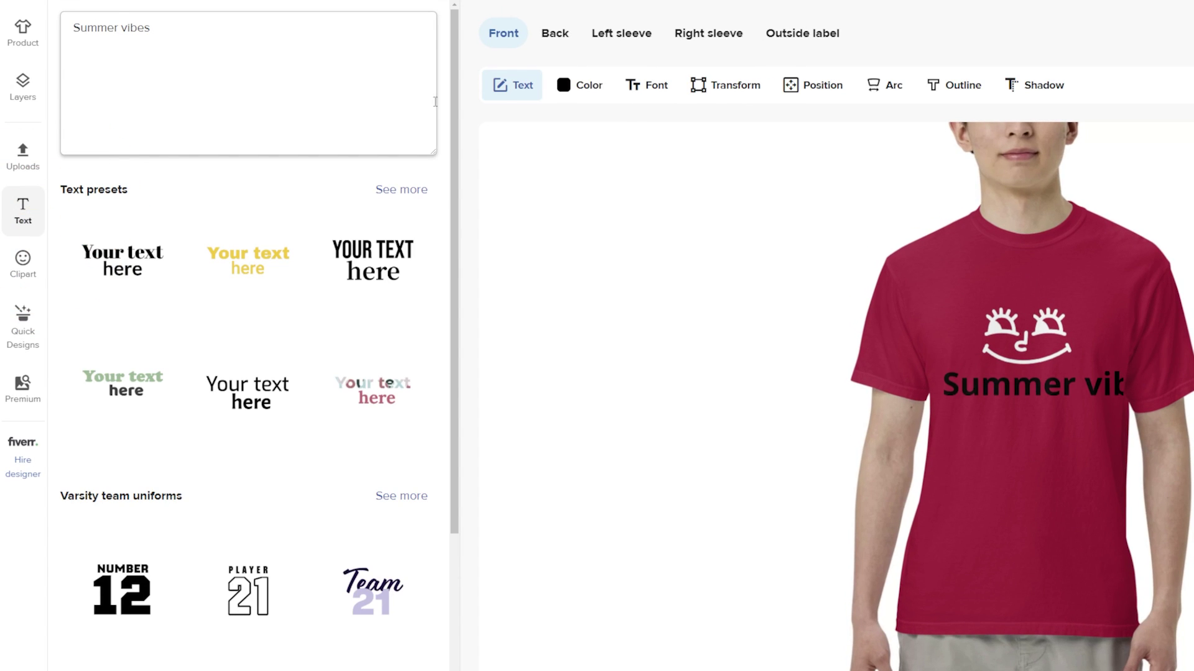
pyautogui.click(575, 93)
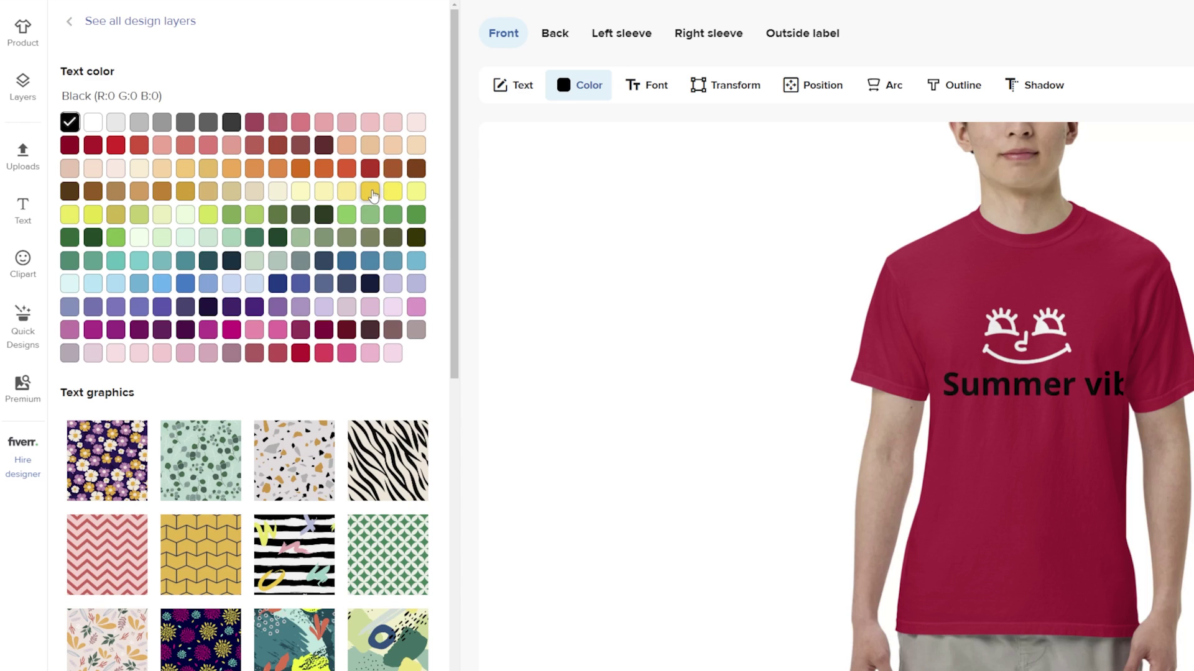
pyautogui.click(371, 192)
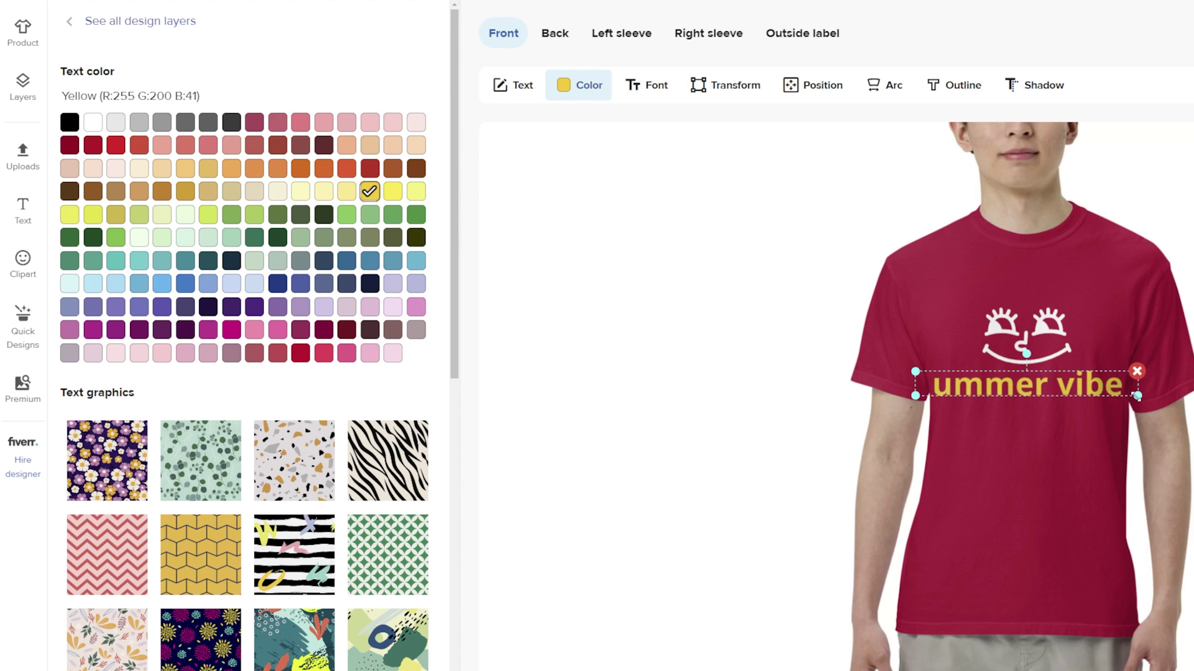
pyautogui.moveTo(1136, 396); pyautogui.dragTo(1110, 392)
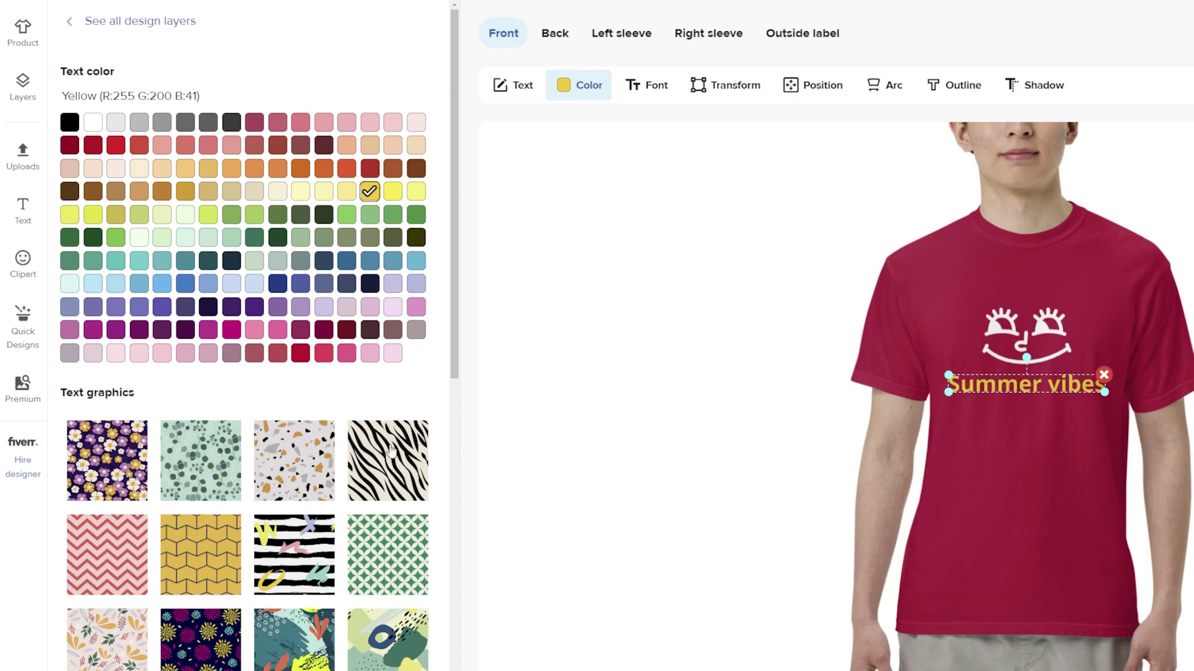
pyautogui.click(113, 477)
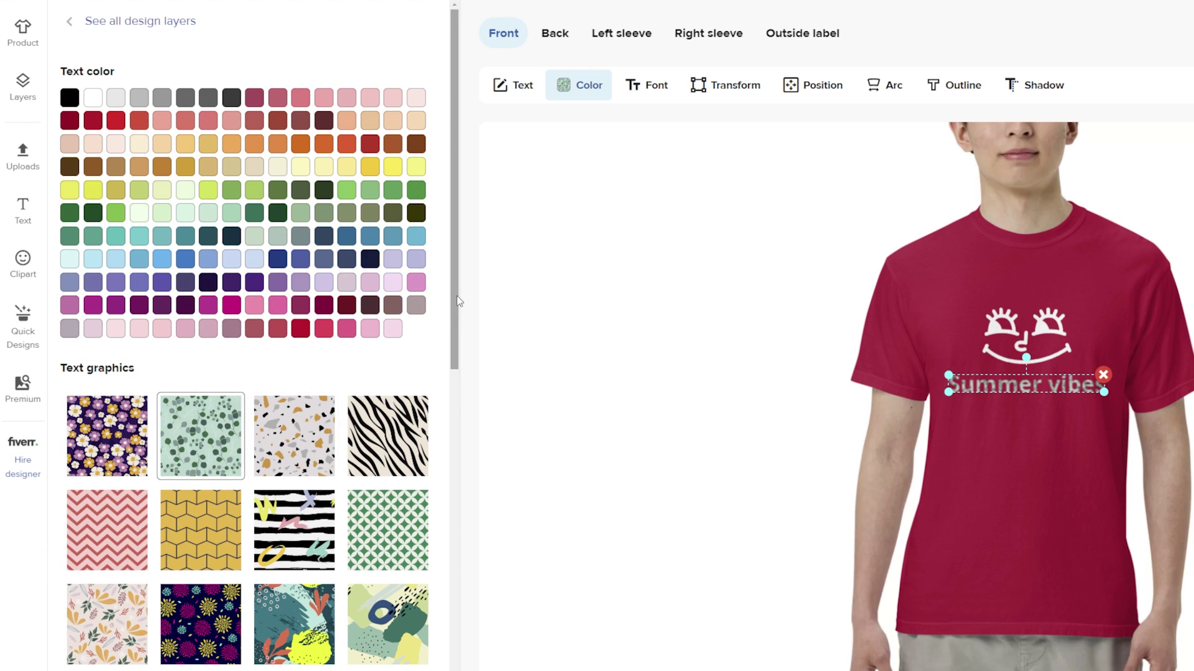
pyautogui.moveTo(459, 300); pyautogui.dragTo(433, 643)
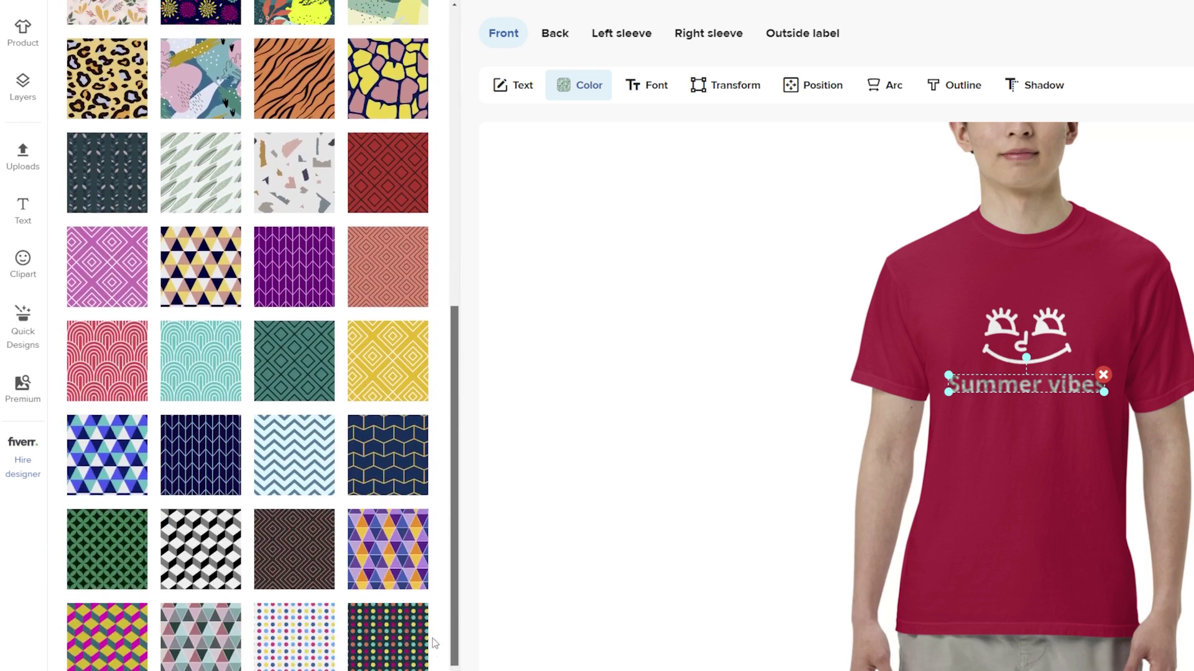
pyautogui.scroll(-3, 433, 643)
pyautogui.scroll(-2, 373, 644)
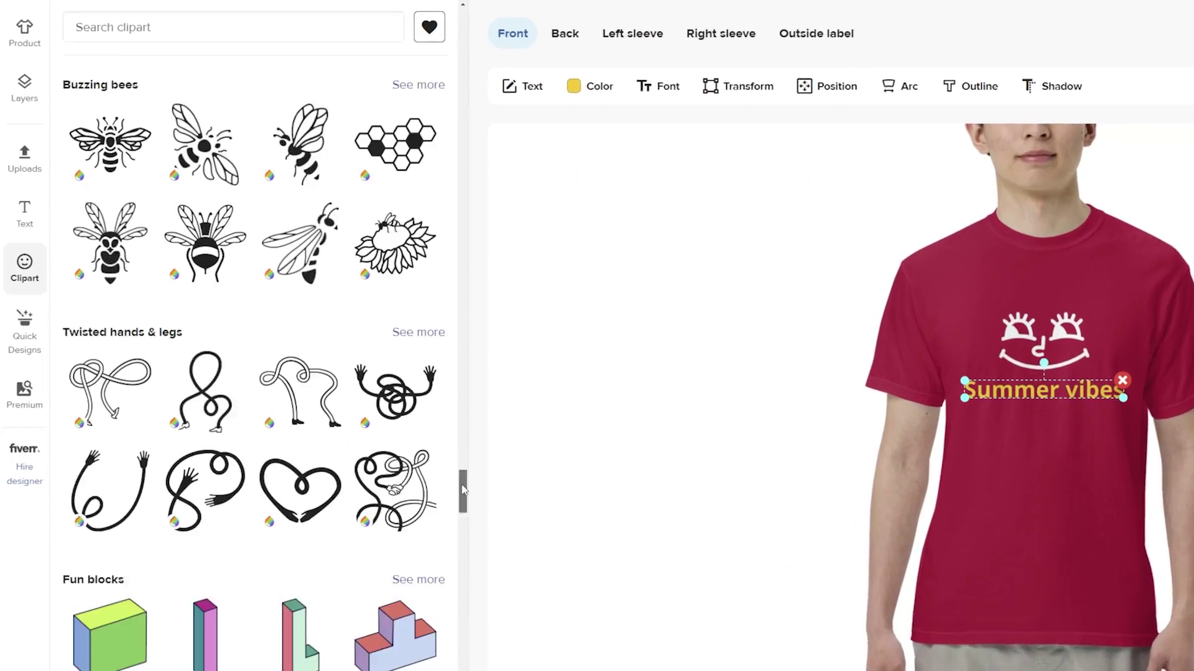
pyautogui.moveTo(463, 490)
pyautogui.mouseDown()
pyautogui.moveTo(490, 578)
pyautogui.moveTo(490, 641)
pyautogui.mouseUp()
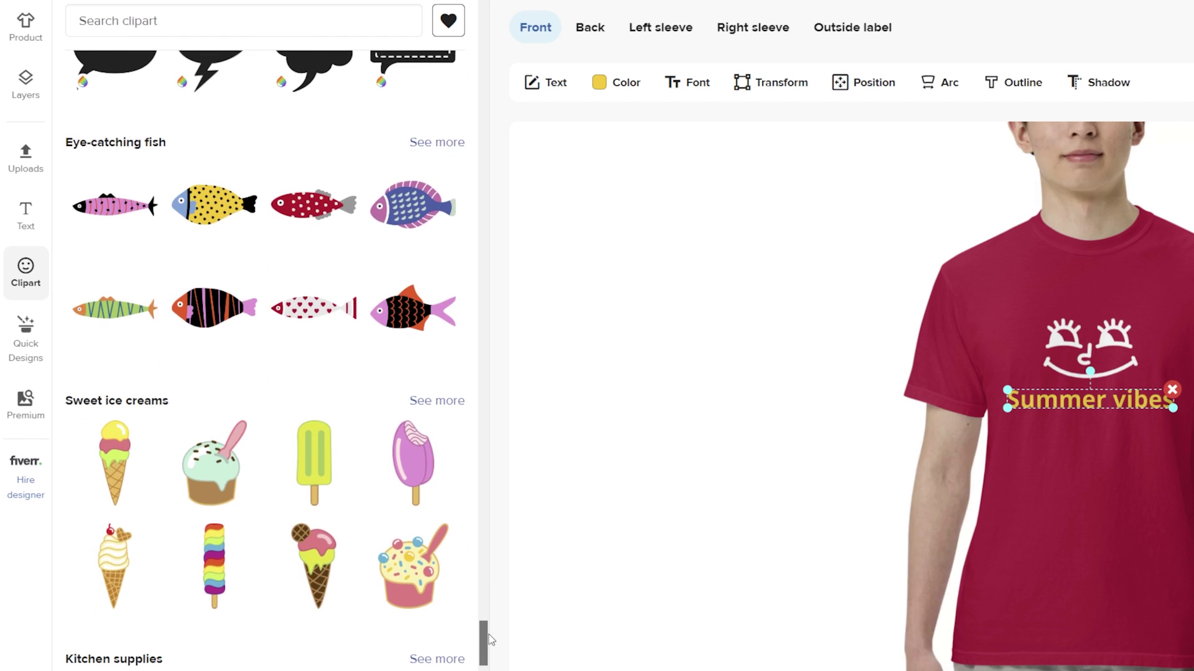
# - Add the ice-cream cupcake clipart from Sweet ice creams and shrink it
pyautogui.click(224, 495)
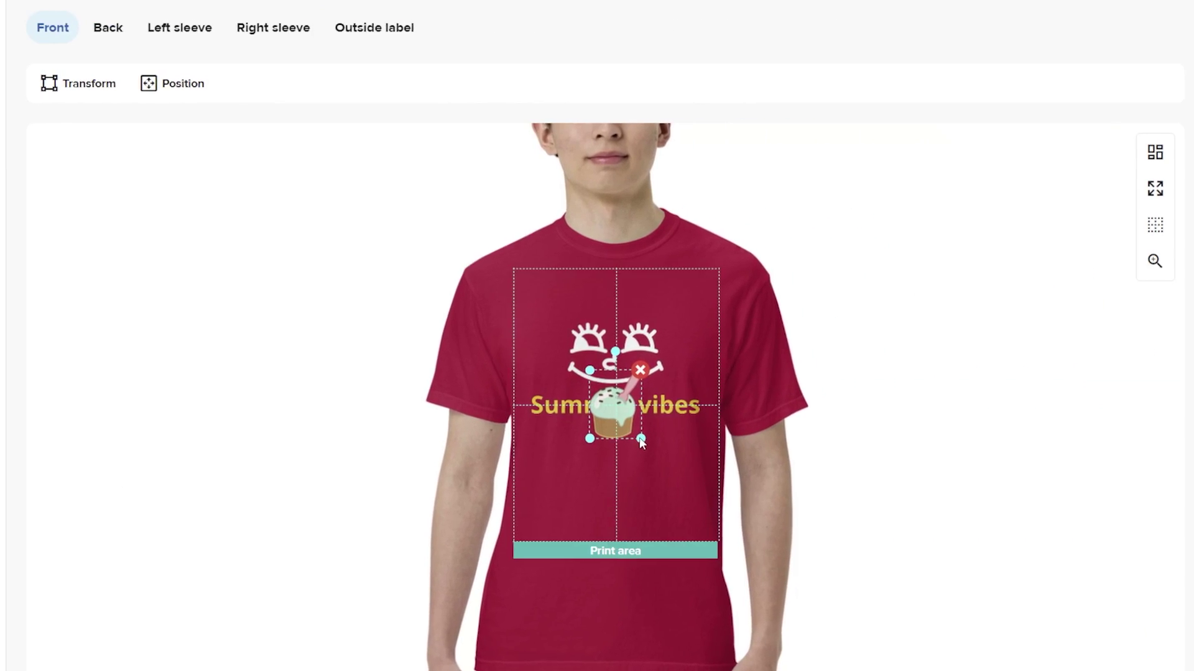
pyautogui.moveTo(638, 439); pyautogui.dragTo(632, 432)
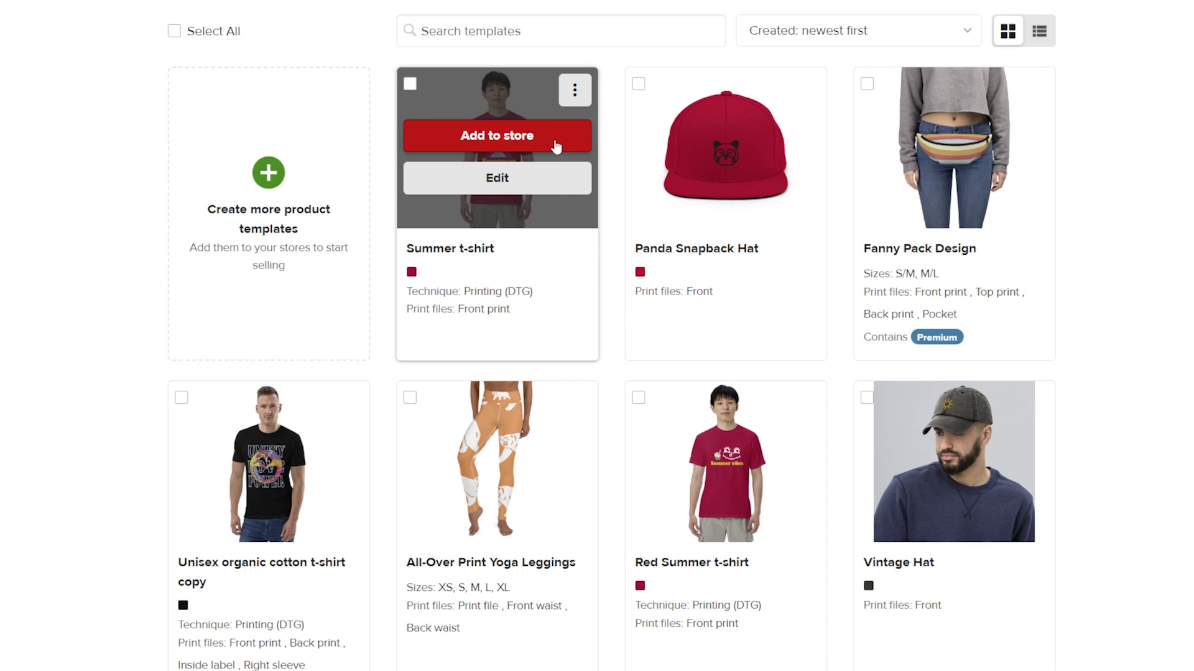
# - From the Summer t-shirt template's menu, choose Download mockups and pick the ready-made mockups
pyautogui.click(575, 106)
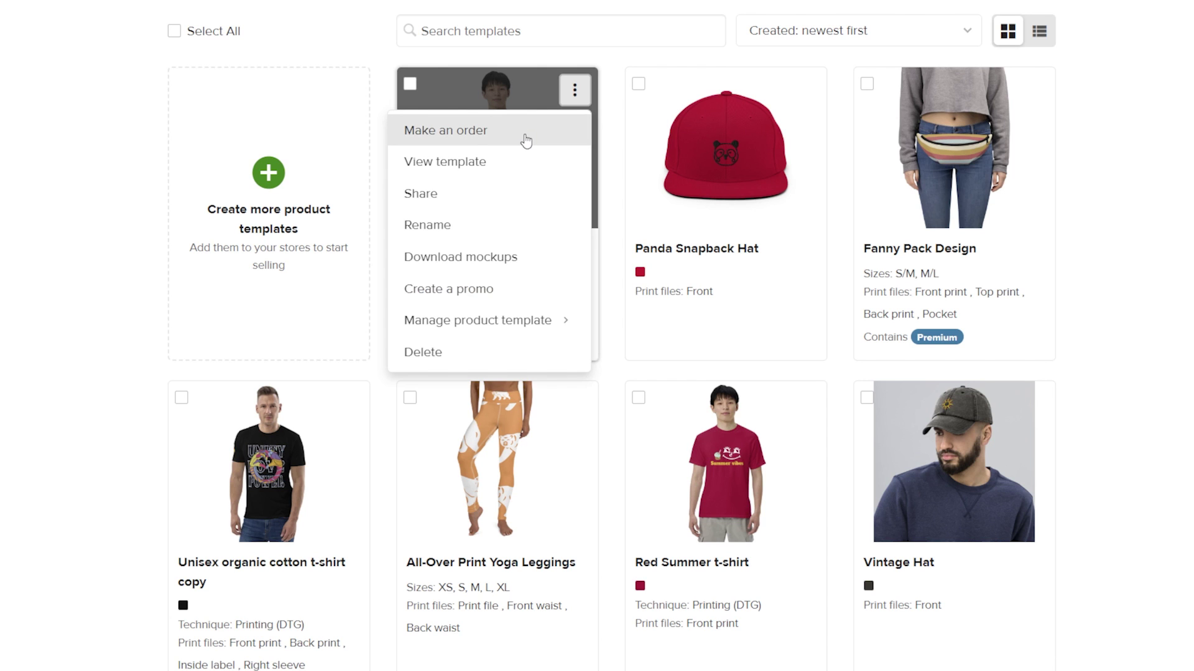
pyautogui.click(528, 261)
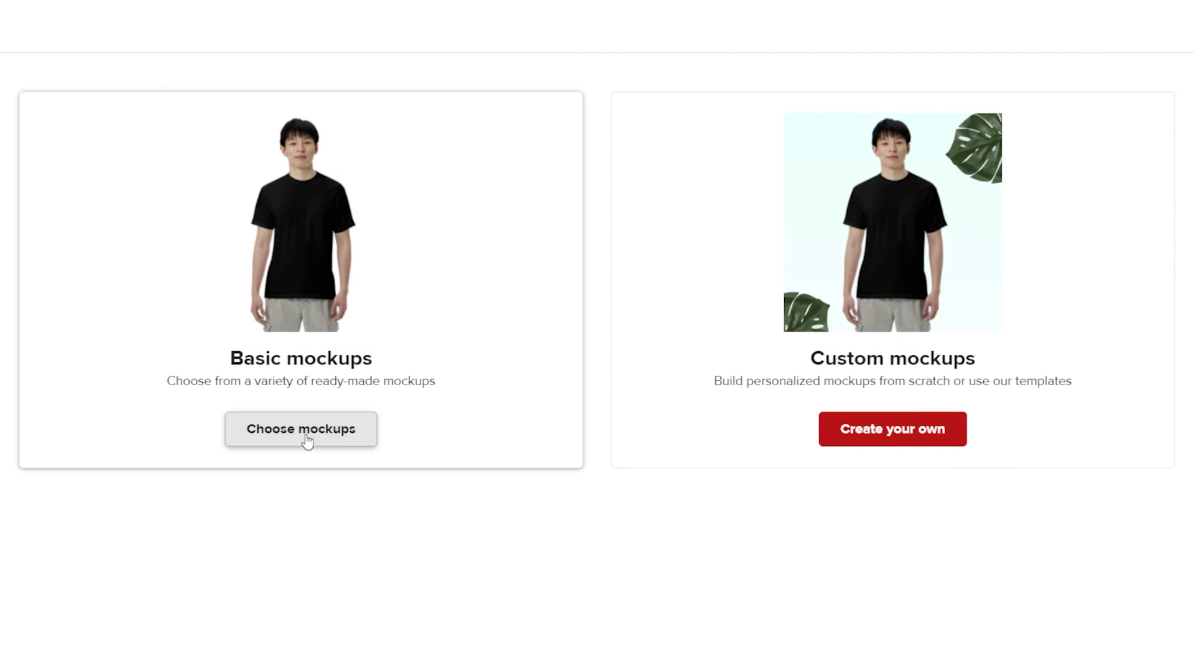
pyautogui.click(306, 436)
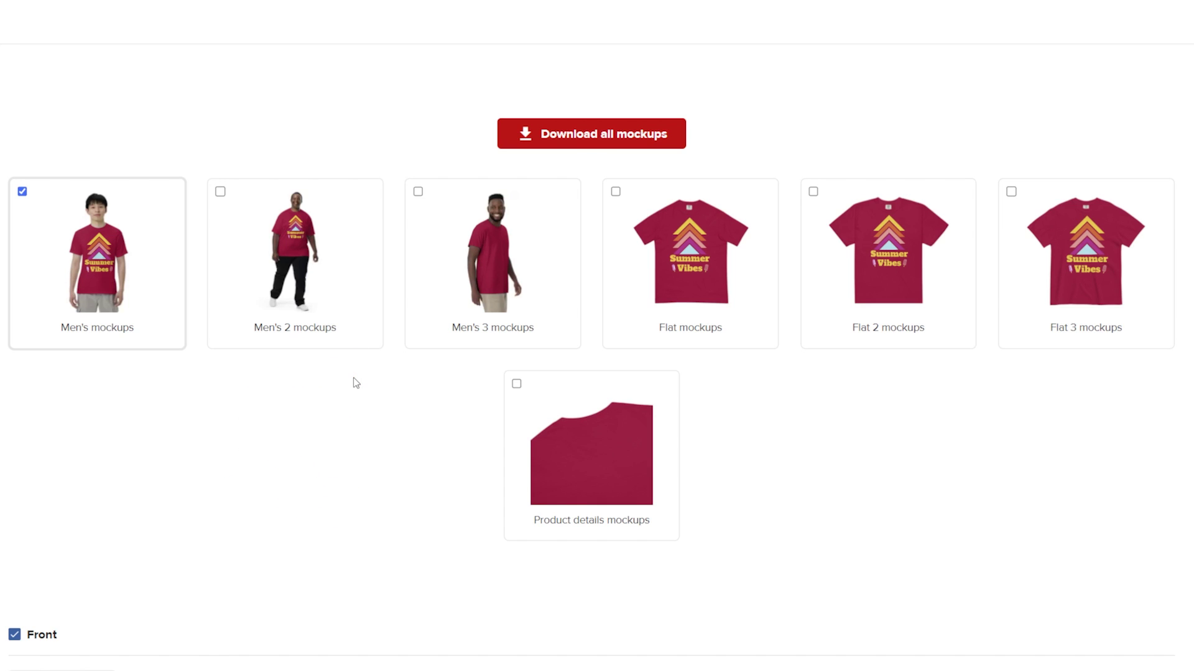
# - Include the Men's 2 mockups as well and generate the PNG mockups
pyautogui.click(308, 264)
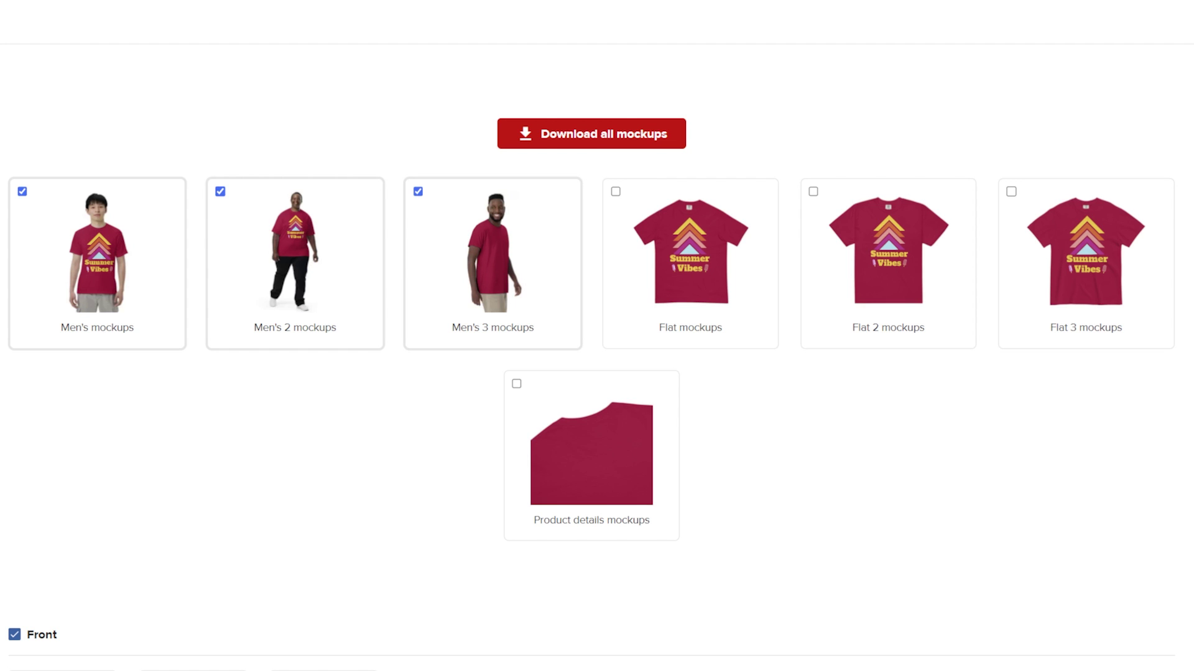
pyautogui.scroll(-1, 597, 373)
pyautogui.scroll(-3, 597, 373)
pyautogui.scroll(-2, 596, 373)
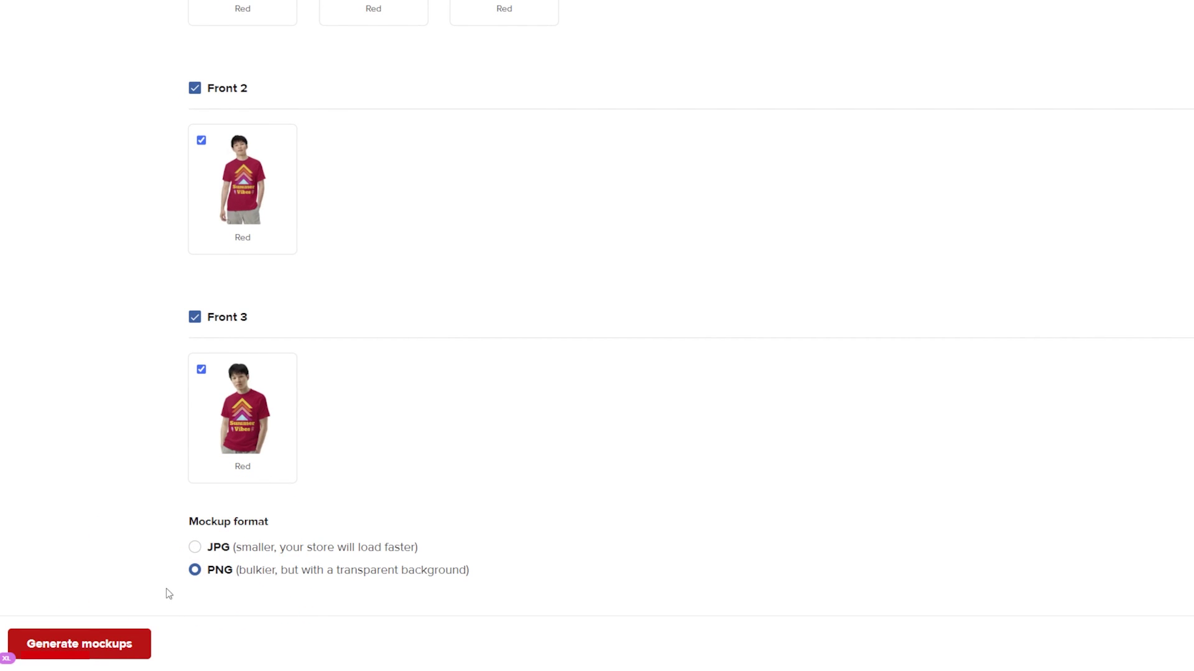
pyautogui.click(132, 656)
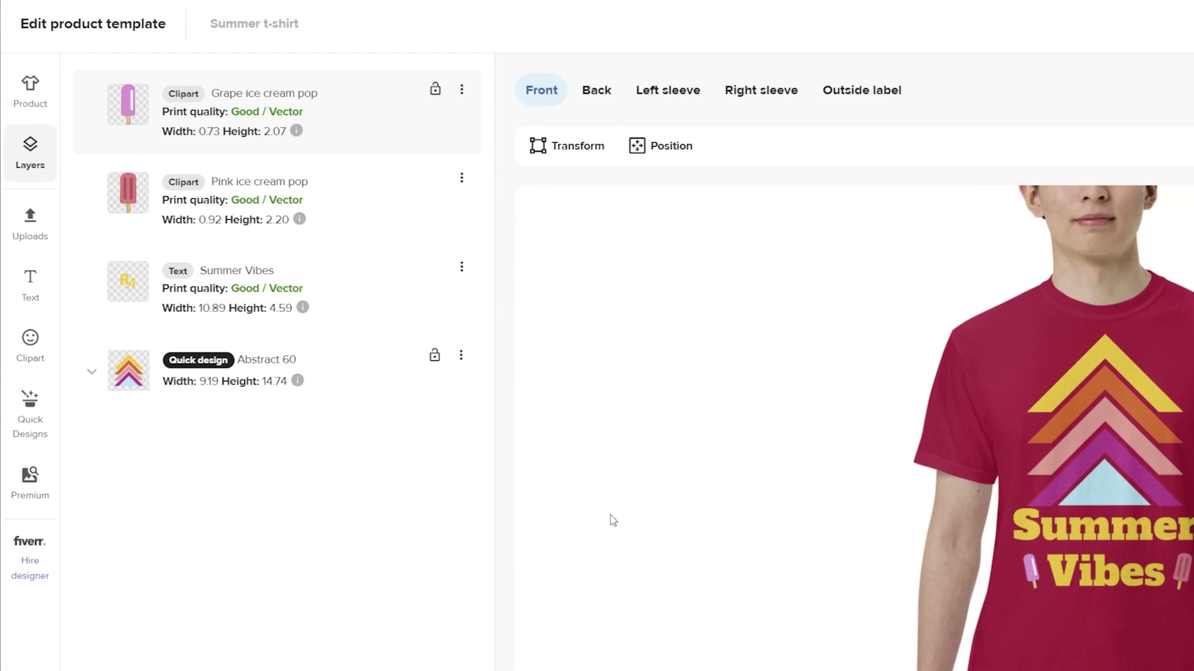
# - Review the t-shirt's product info, pricing and print file templates before starting the leggings
pyautogui.click(53, 114)
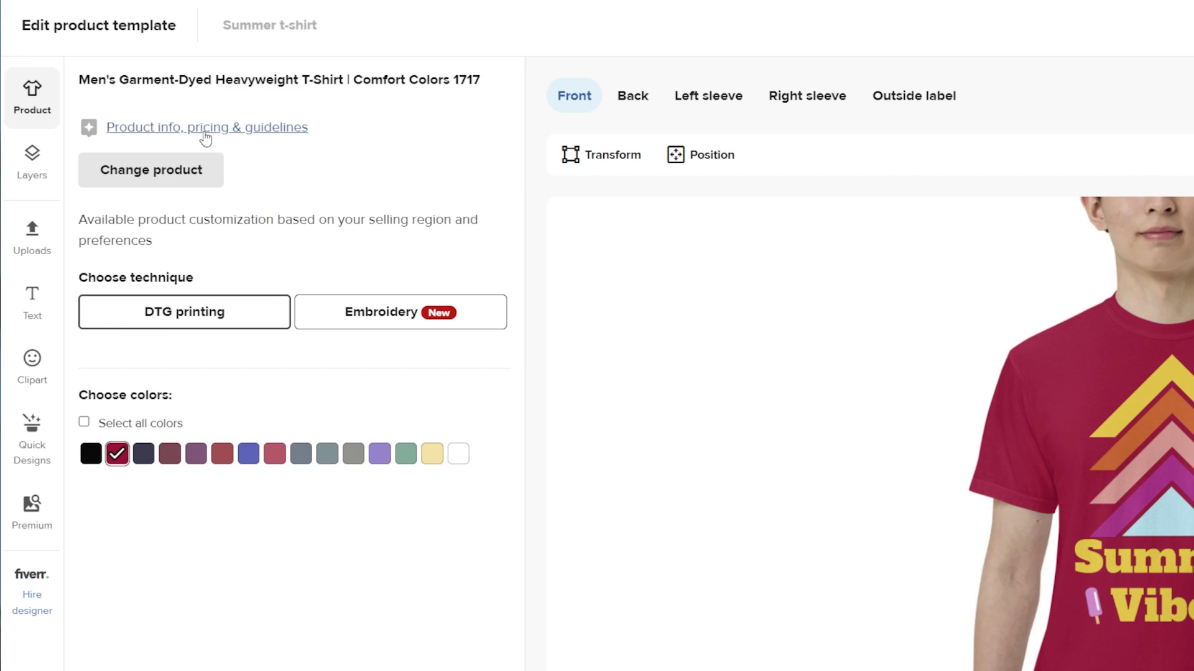
pyautogui.click(206, 132)
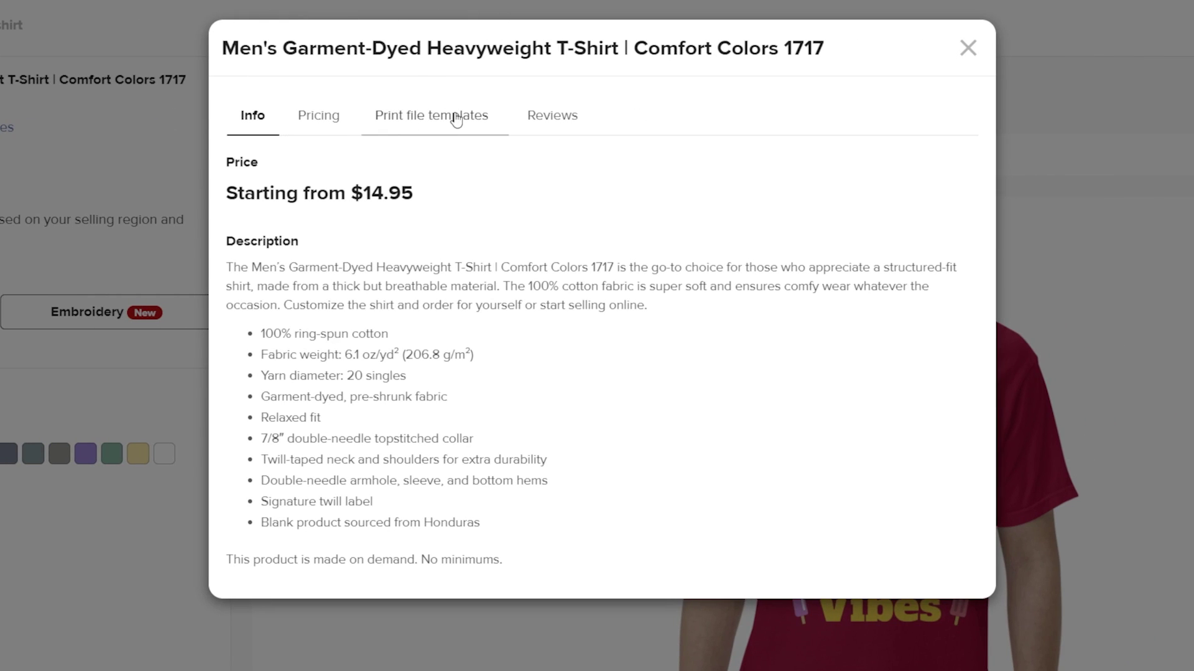
pyautogui.click(456, 120)
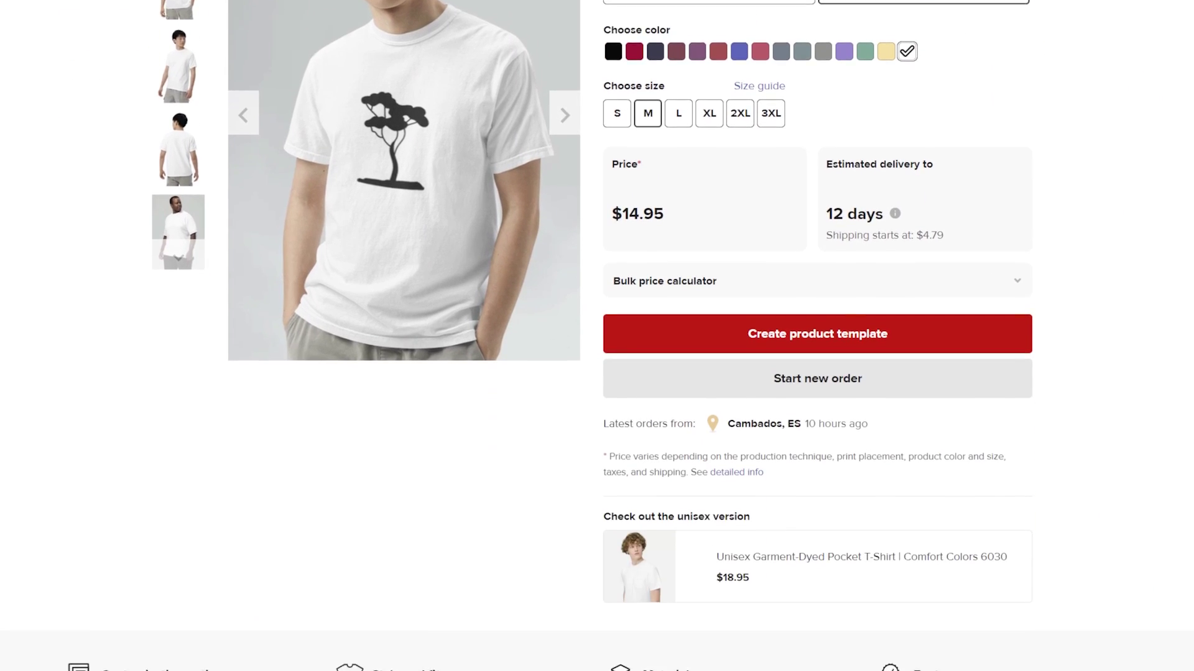
pyautogui.scroll(-5, 113, 519)
pyautogui.scroll(-4, 113, 520)
pyautogui.scroll(-3, 114, 519)
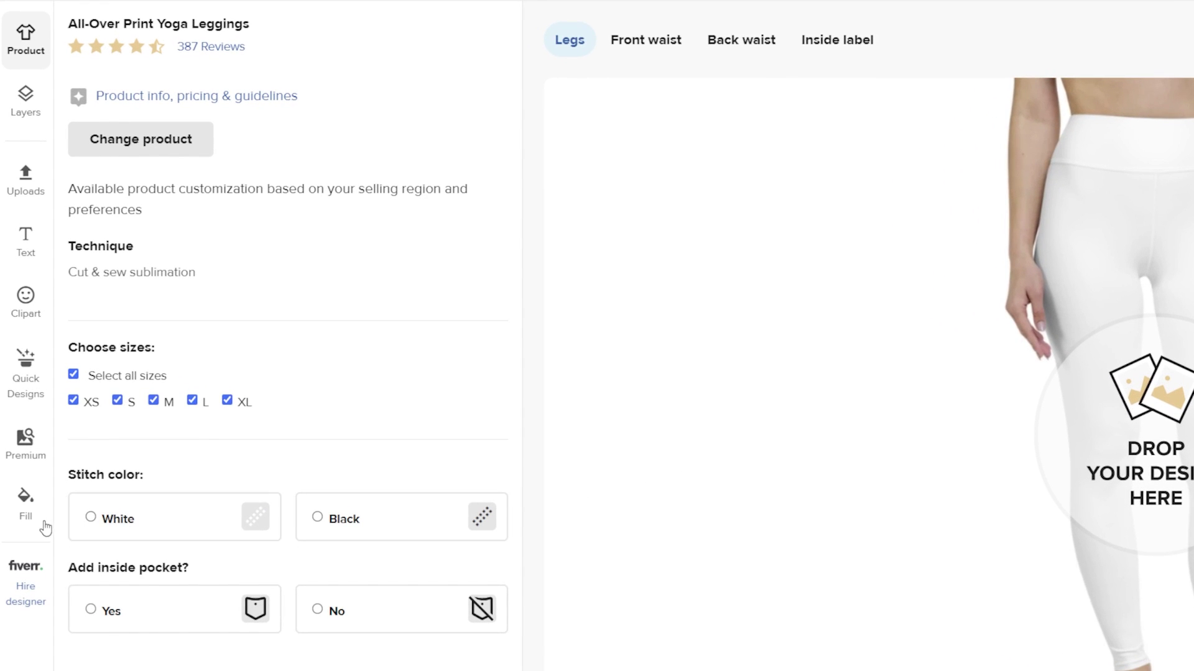
# - Fill the leggings background with the Sea Buckthorn orange swatch across all placements
pyautogui.click(43, 526)
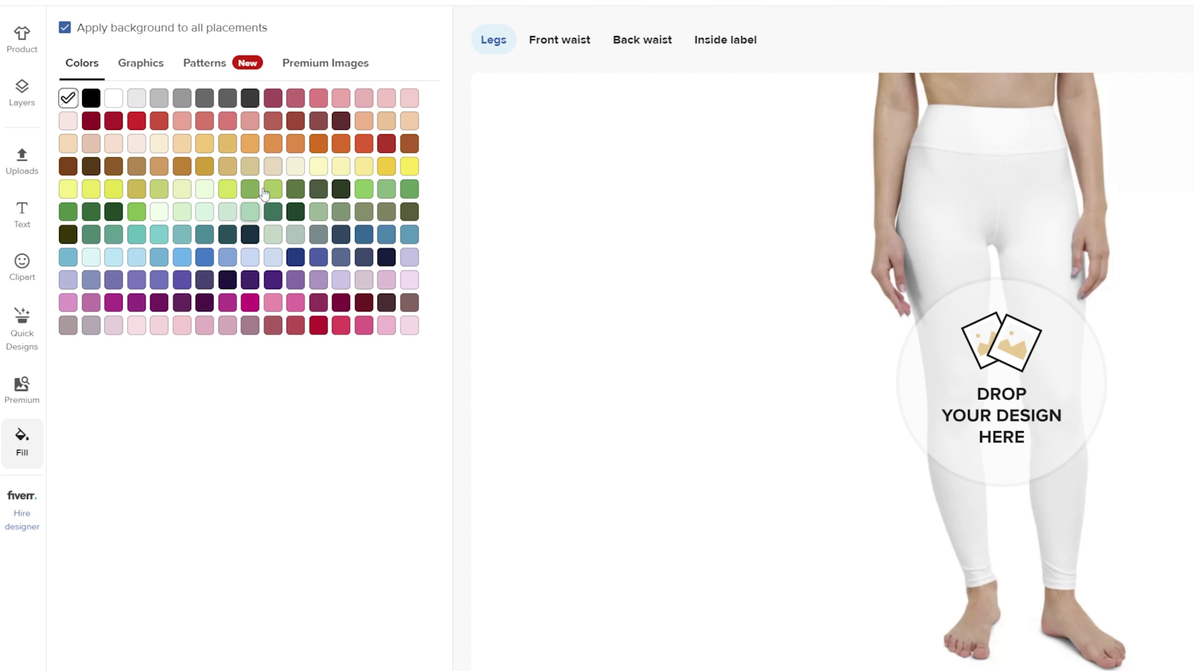
pyautogui.click(272, 144)
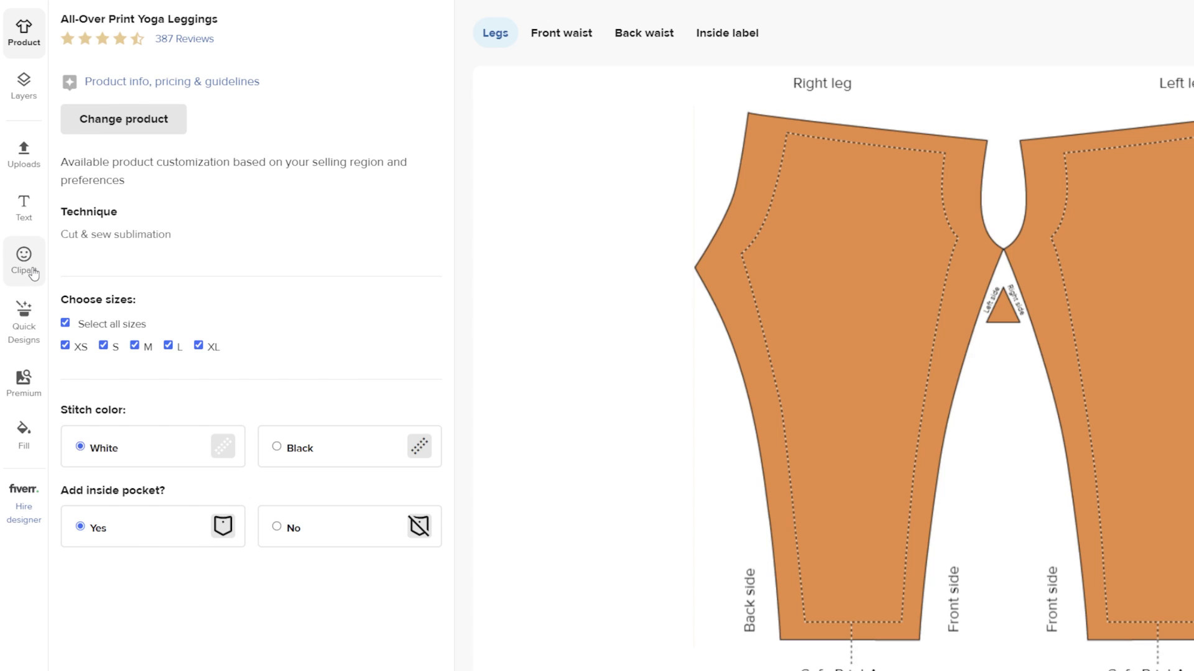
# - Add the bear clipart to the legs and repeat it as a grid pattern across both legs
pyautogui.click(33, 273)
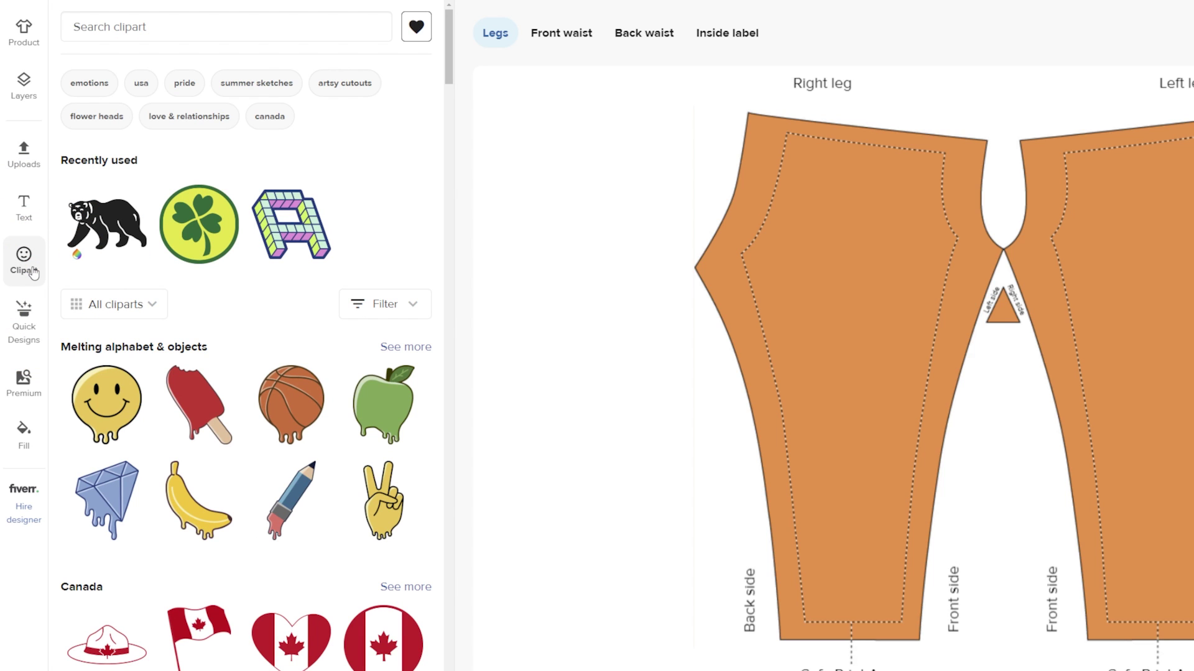
pyautogui.click(123, 239)
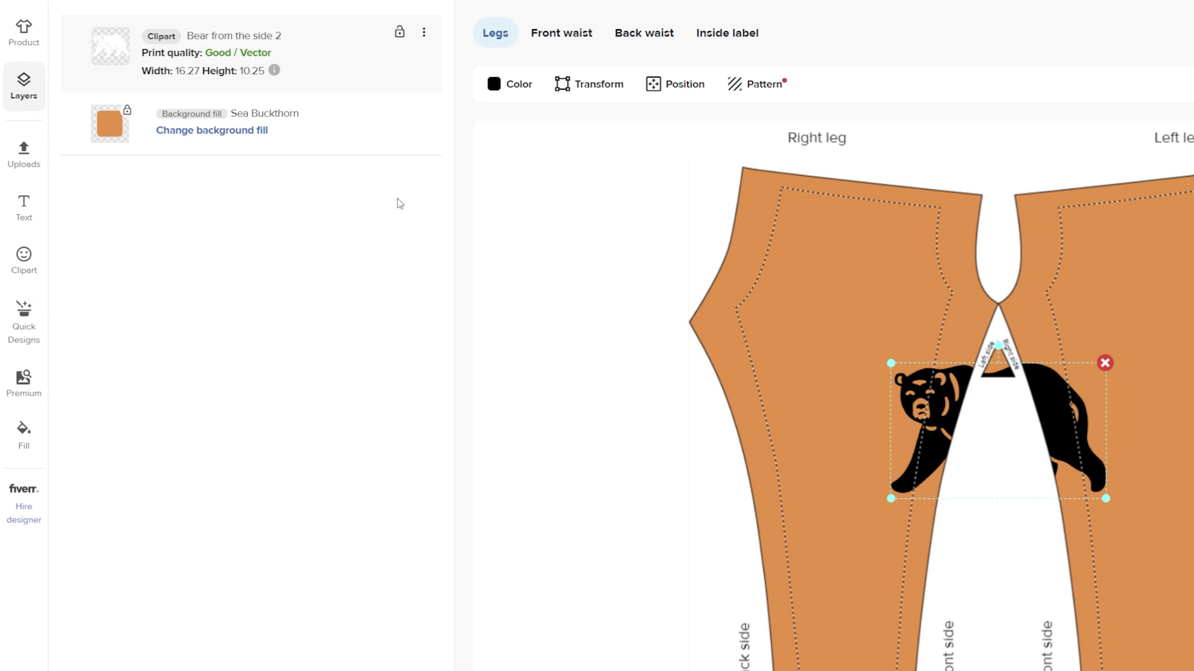
pyautogui.click(774, 97)
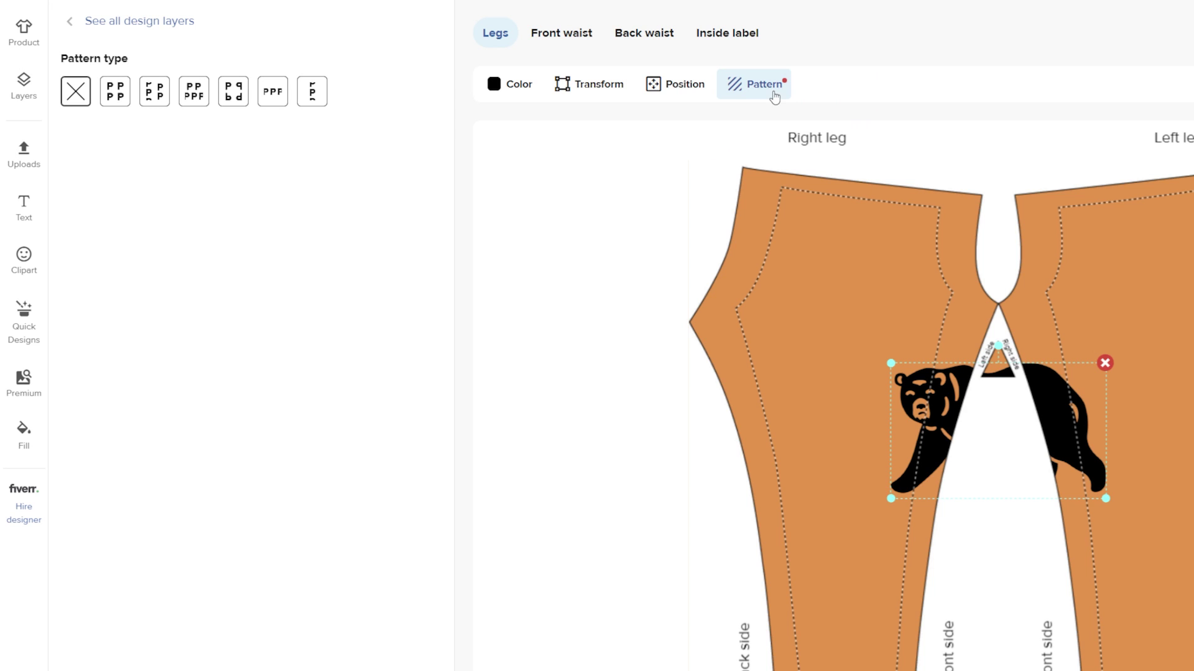
pyautogui.click(112, 98)
# - Widen the spacing to about 0.40, enlarge the bear tiles and tilt them slightly
pyautogui.moveTo(90, 153); pyautogui.dragTo(121, 150)
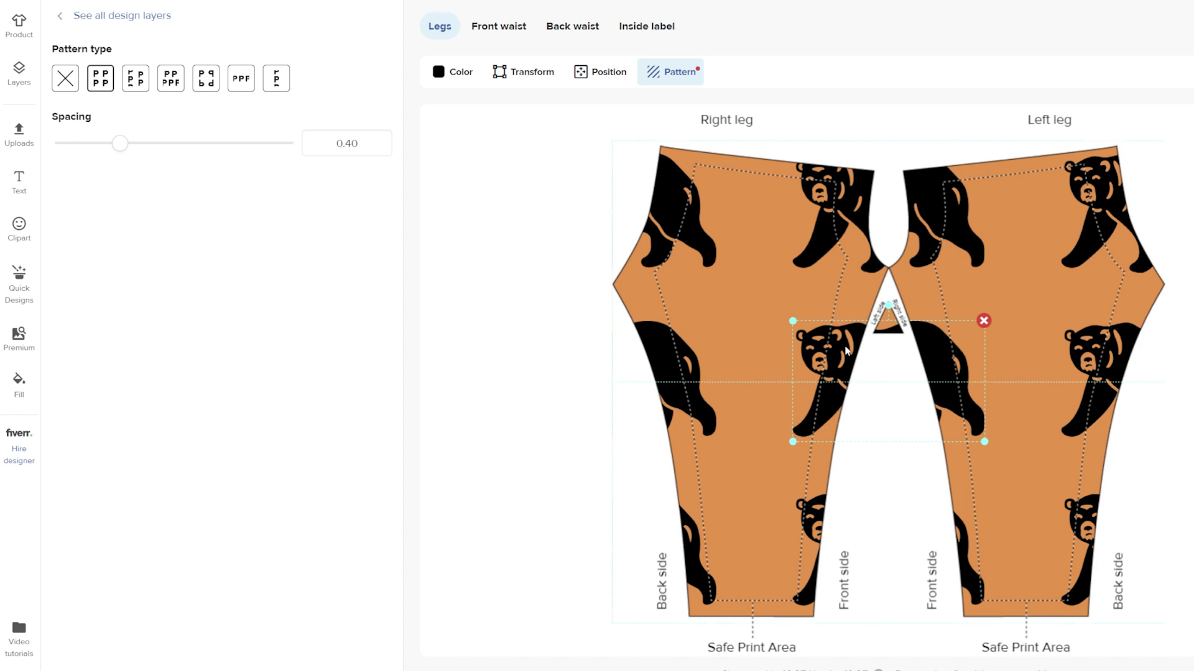
pyautogui.moveTo(847, 349); pyautogui.dragTo(720, 303)
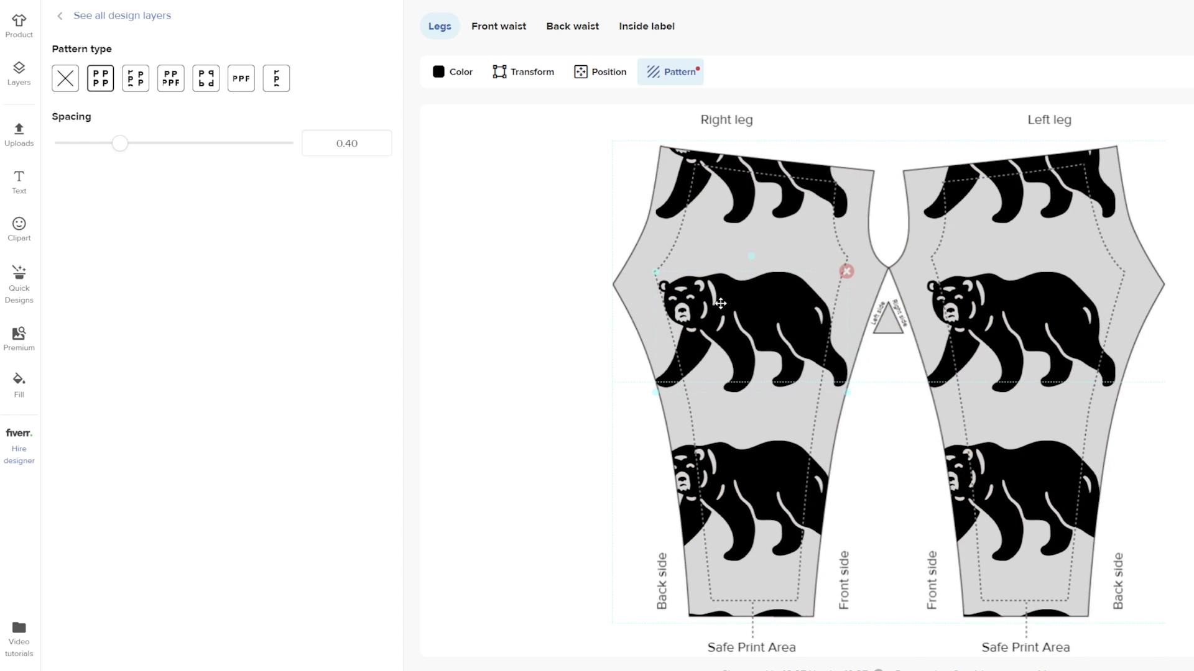
pyautogui.moveTo(752, 256); pyautogui.dragTo(745, 255)
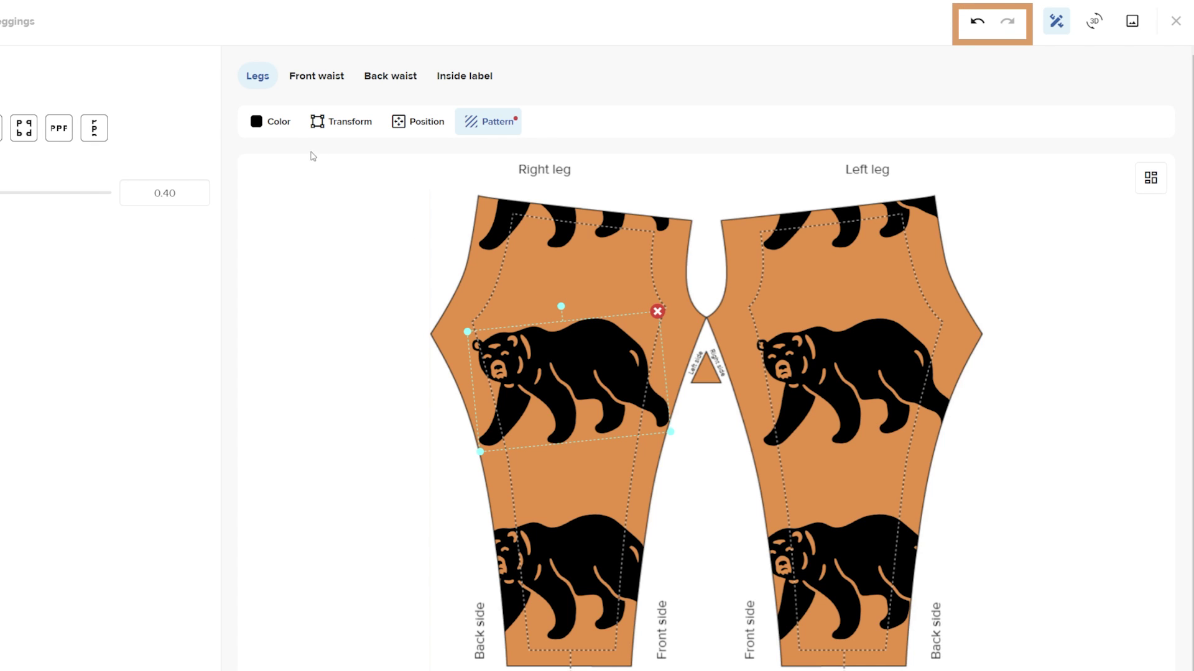
# - Recolour the bear clipart white and switch to the 3D preview of the leggings
pyautogui.click(279, 134)
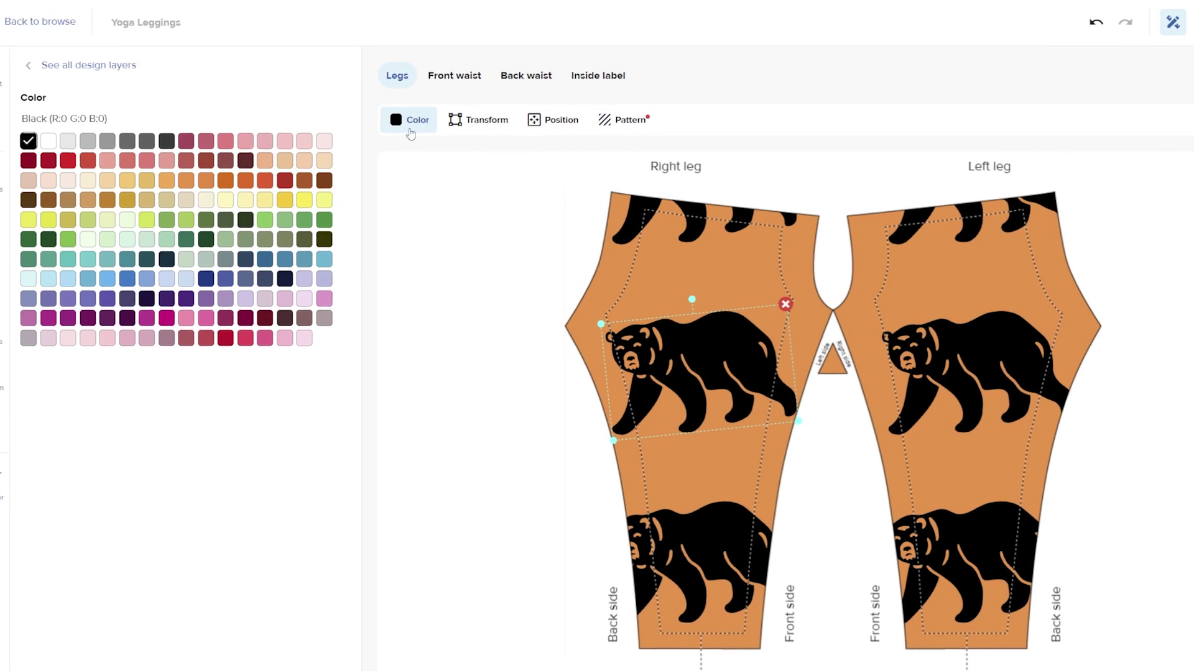
pyautogui.click(77, 142)
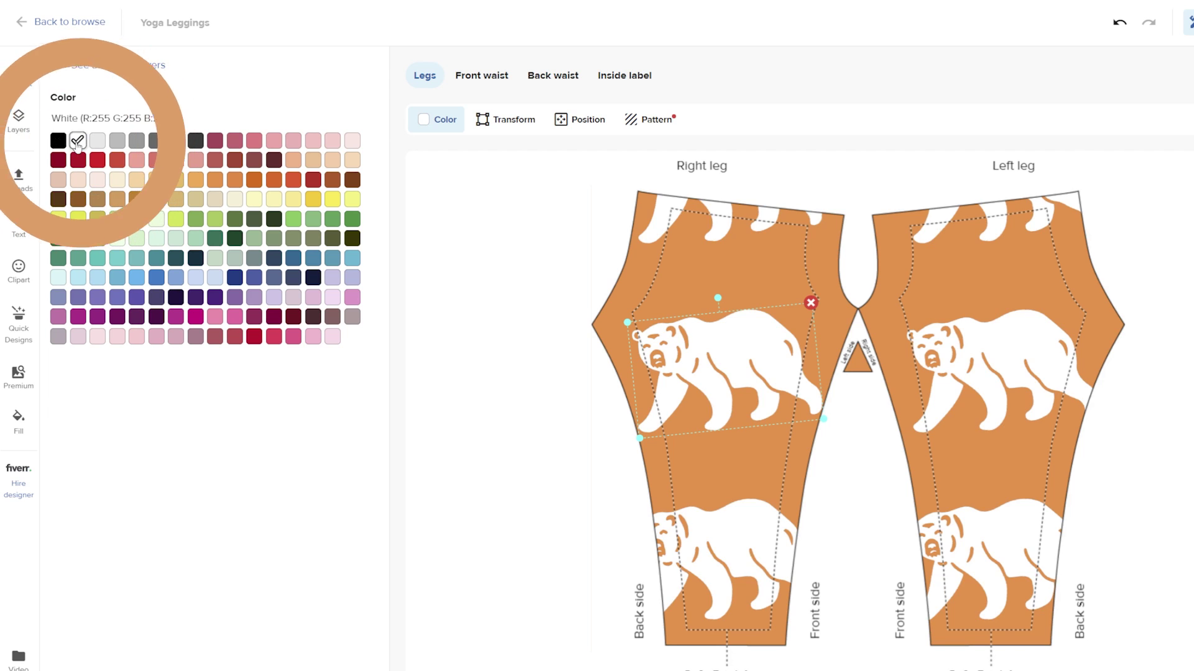
pyautogui.click(1123, 30)
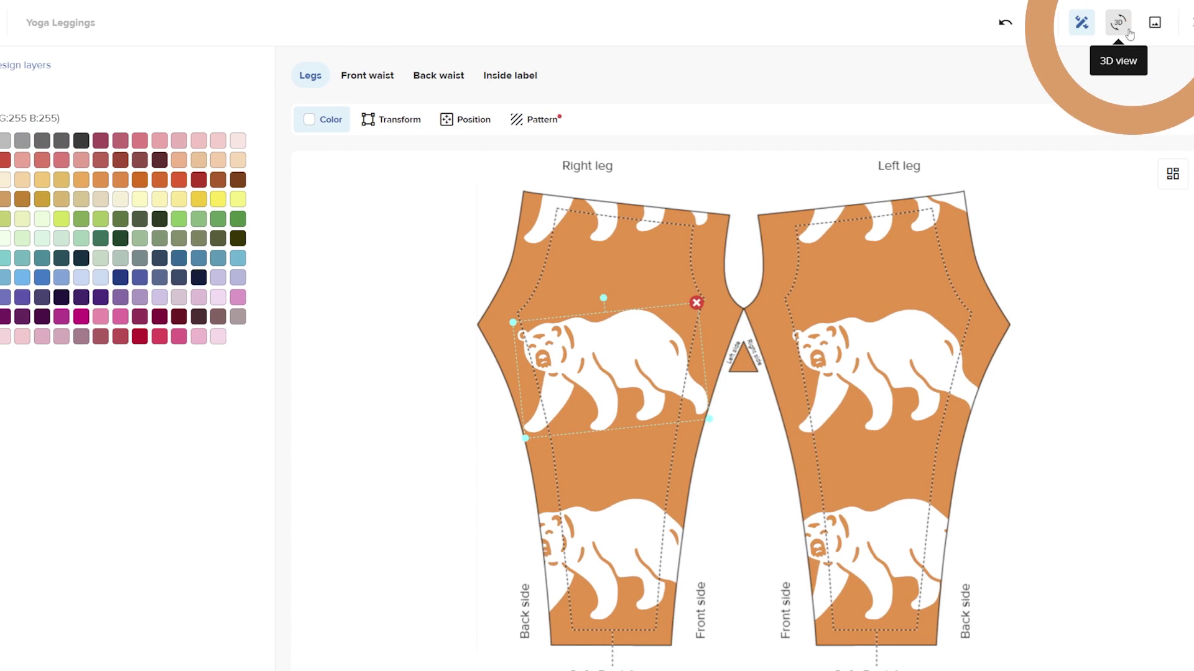
# - Rotate the 3D leggings to the back, then flip through the side-walking and flat front mockups
pyautogui.moveTo(826, 305)
pyautogui.mouseDown()
pyautogui.moveTo(874, 288)
pyautogui.moveTo(858, 357)
pyautogui.moveTo(891, 368)
pyautogui.moveTo(968, 278)
pyautogui.mouseUp()
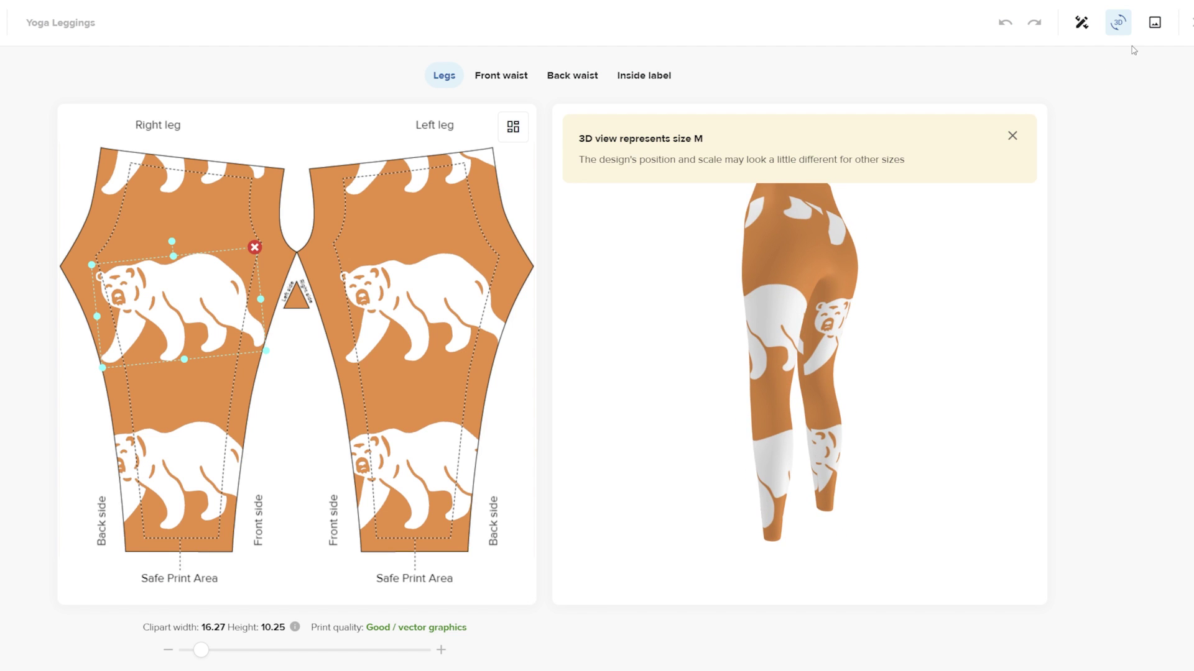
pyautogui.click(1154, 22)
pyautogui.click(283, 209)
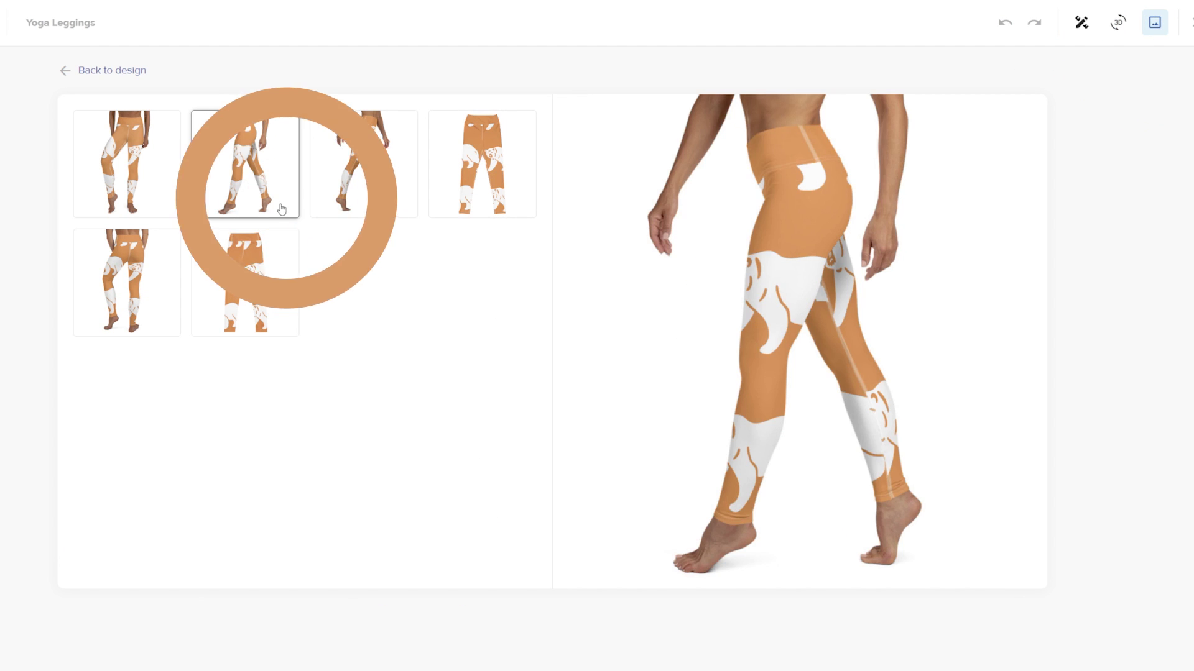
pyautogui.click(395, 200)
pyautogui.click(503, 192)
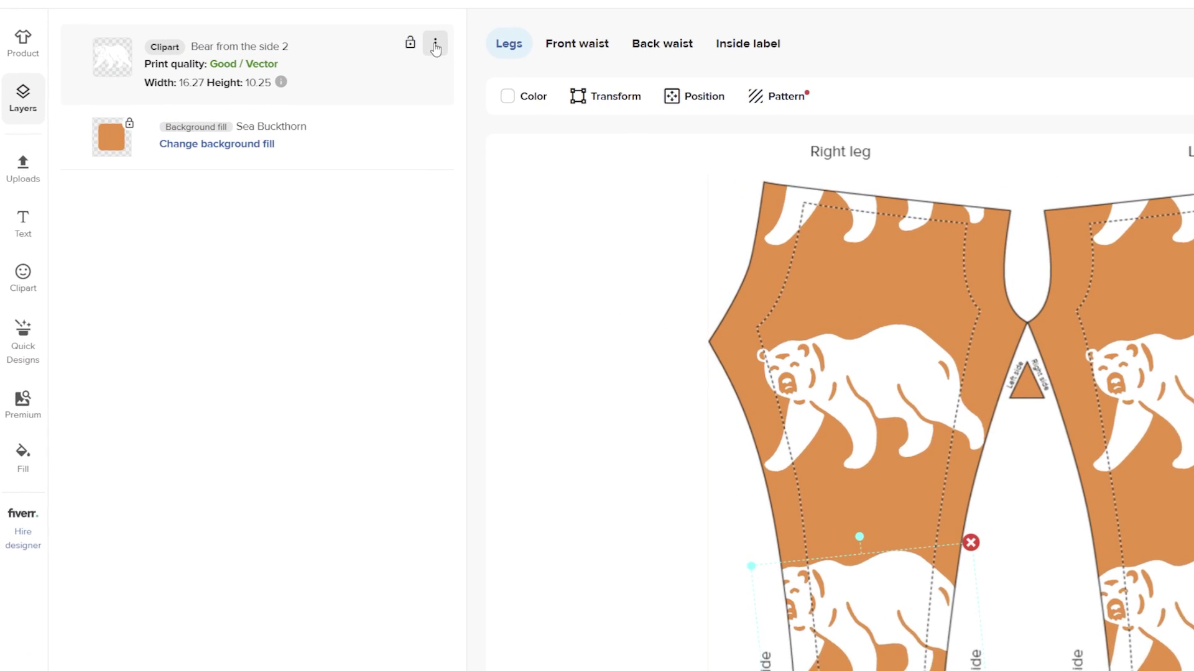
# - Duplicate the bear layer to the Front waist and shrink it so three bears fit across
pyautogui.click(334, 67)
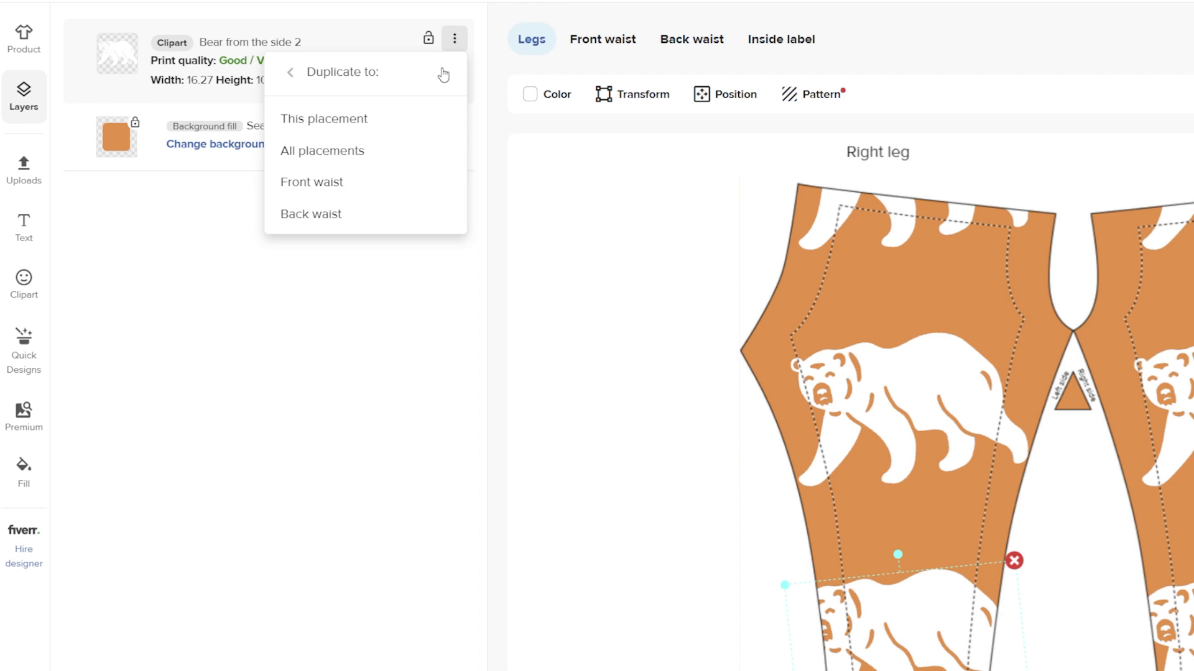
pyautogui.click(362, 184)
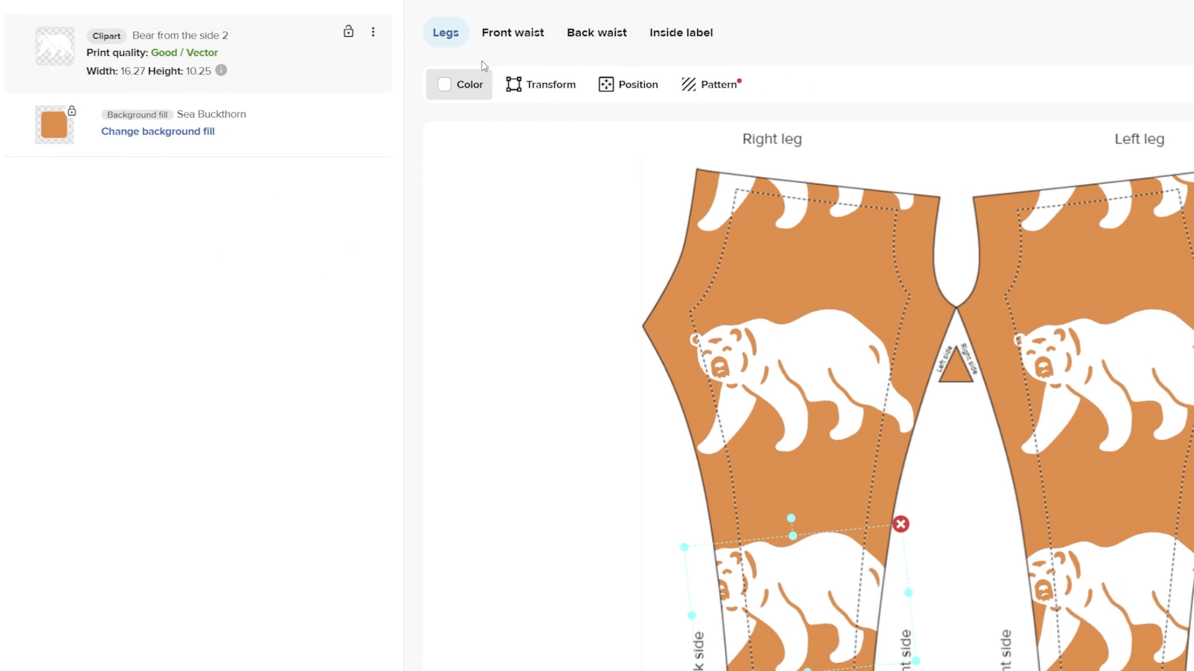
pyautogui.click(510, 33)
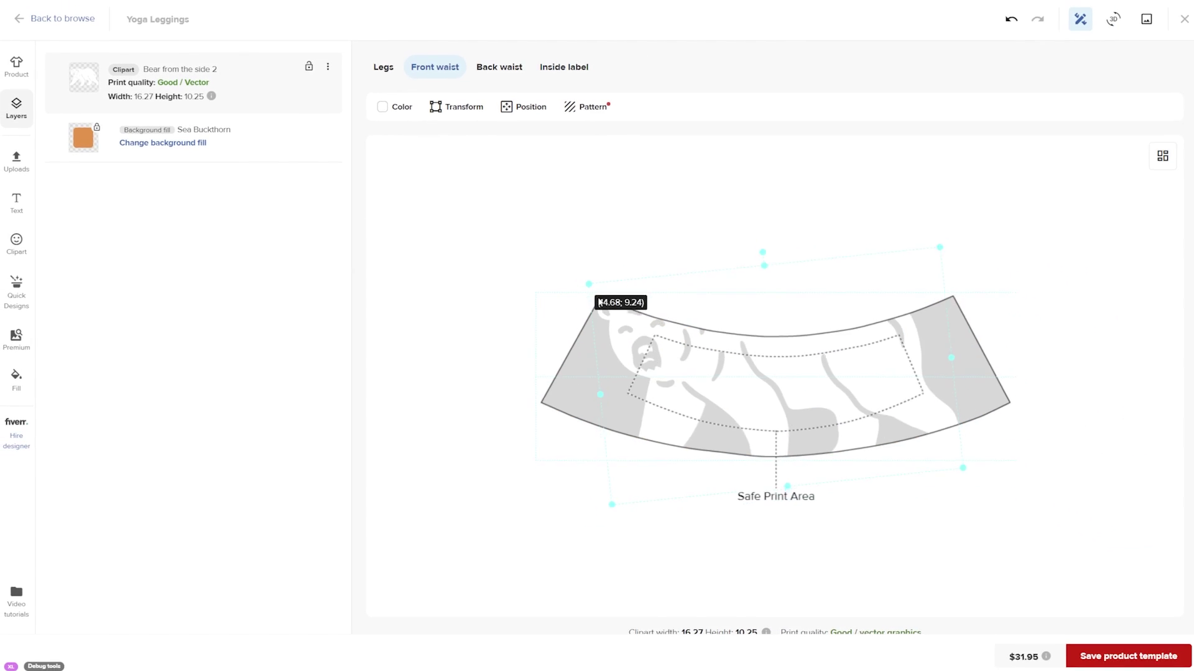
pyautogui.moveTo(617, 291); pyautogui.dragTo(728, 312)
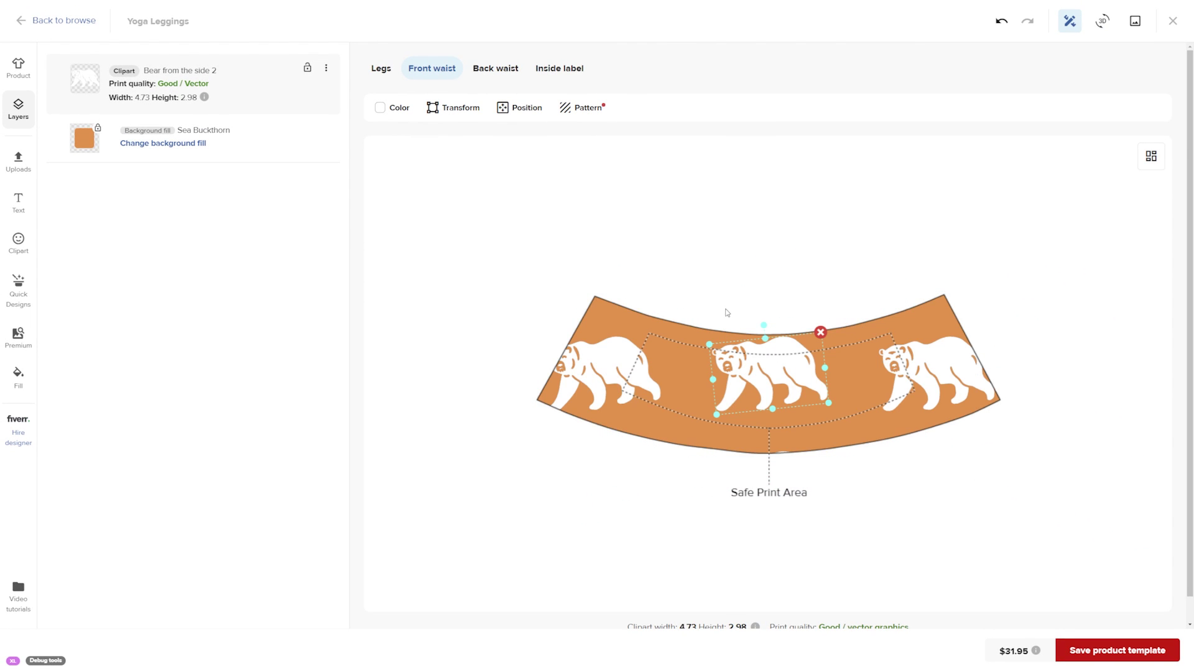